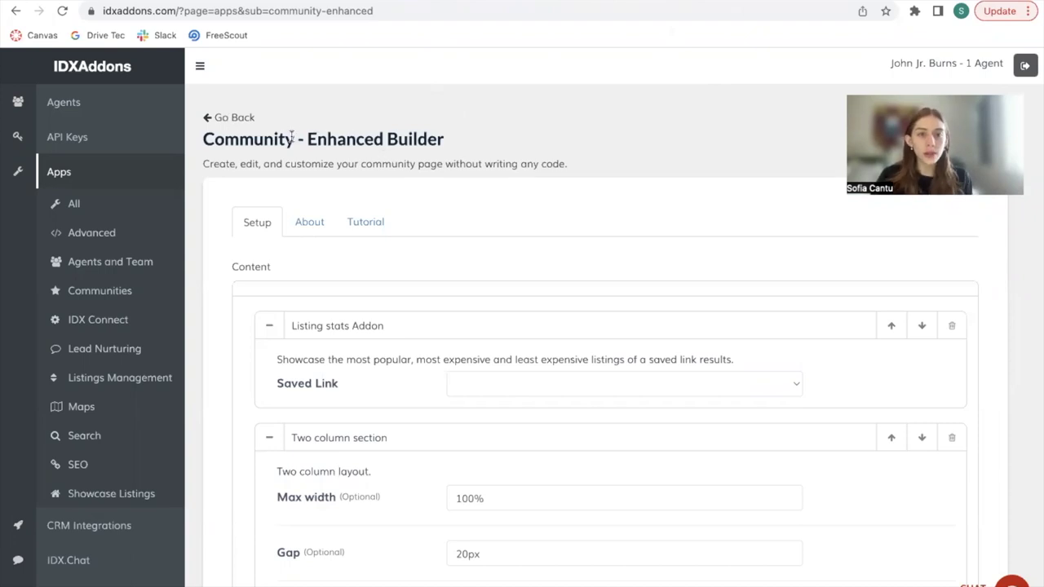
Step: Show the builder's Tutorial guide and browse the example page with listing stats, map and Yelp restaurants
{"action": "left_click_drag", "start_coordinate": [307, 139], "coordinate": [476, 147]}
{"action": "left_click", "coordinate": [476, 171]}
{"action": "left_click", "coordinate": [377, 216]}
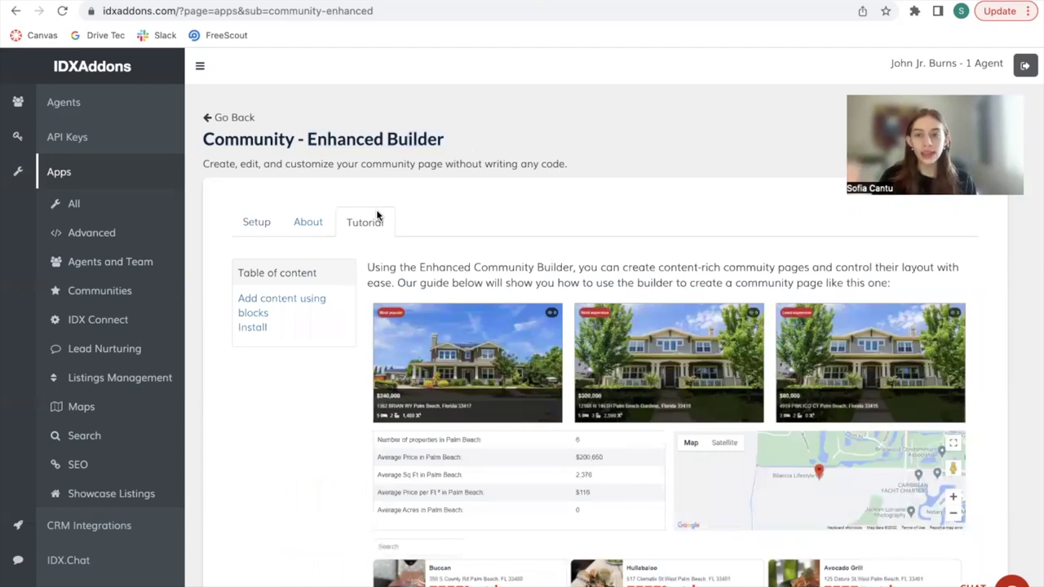
{"action": "scroll", "coordinate": [652, 448], "scroll_direction": "down", "scroll_amount": 2}
{"action": "scroll", "coordinate": [702, 480], "scroll_direction": "down", "scroll_amount": 3}
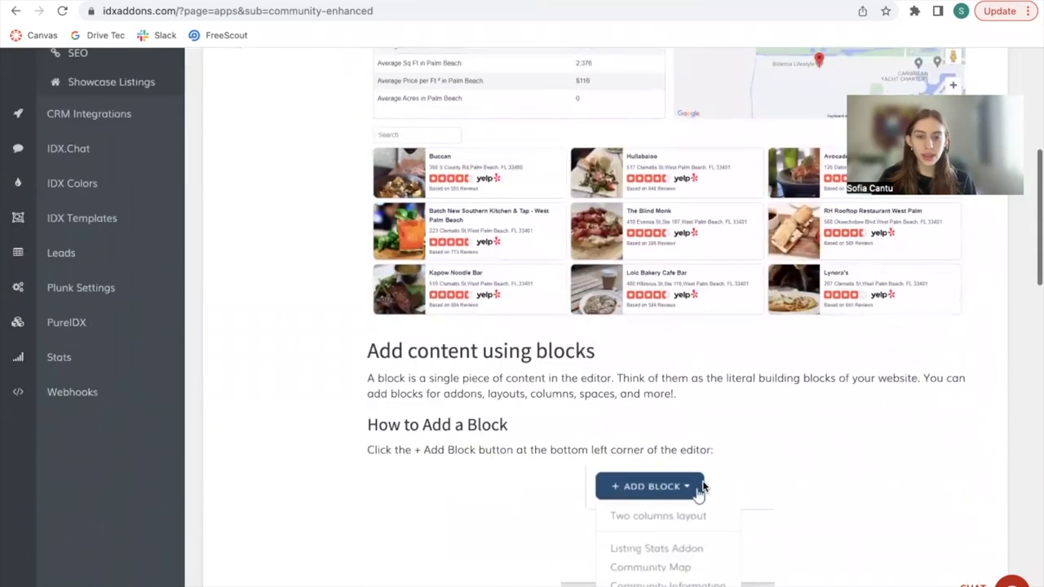
{"action": "scroll", "coordinate": [448, 154], "scroll_direction": "up", "scroll_amount": 2}
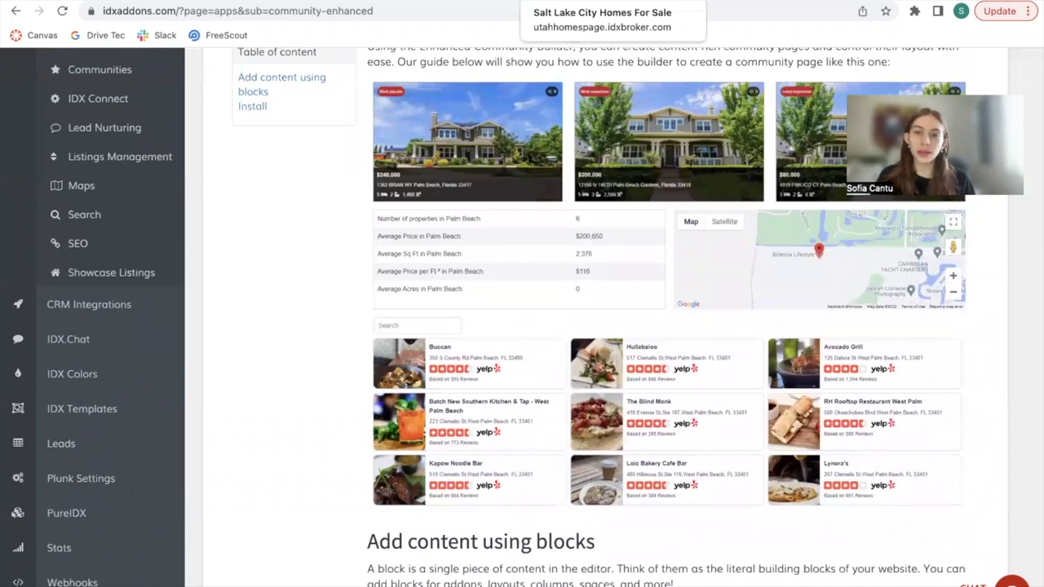
Step: Switch to the Salt Lake City Homes For Sale page and scroll through its stats table, map and Yelp cards
{"action": "left_click", "coordinate": [604, 3]}
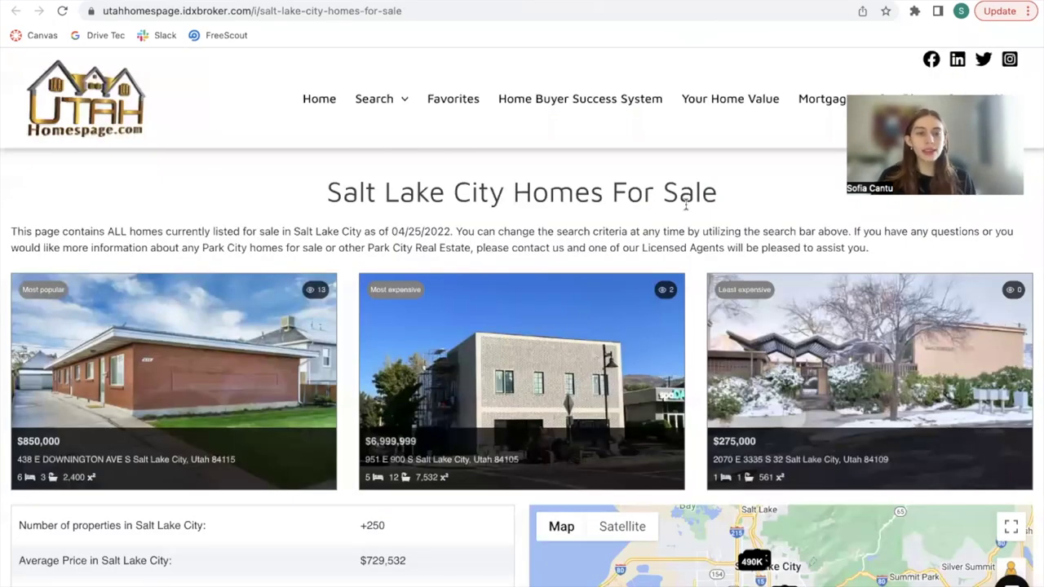
{"action": "scroll", "coordinate": [685, 205], "scroll_direction": "down", "scroll_amount": 1}
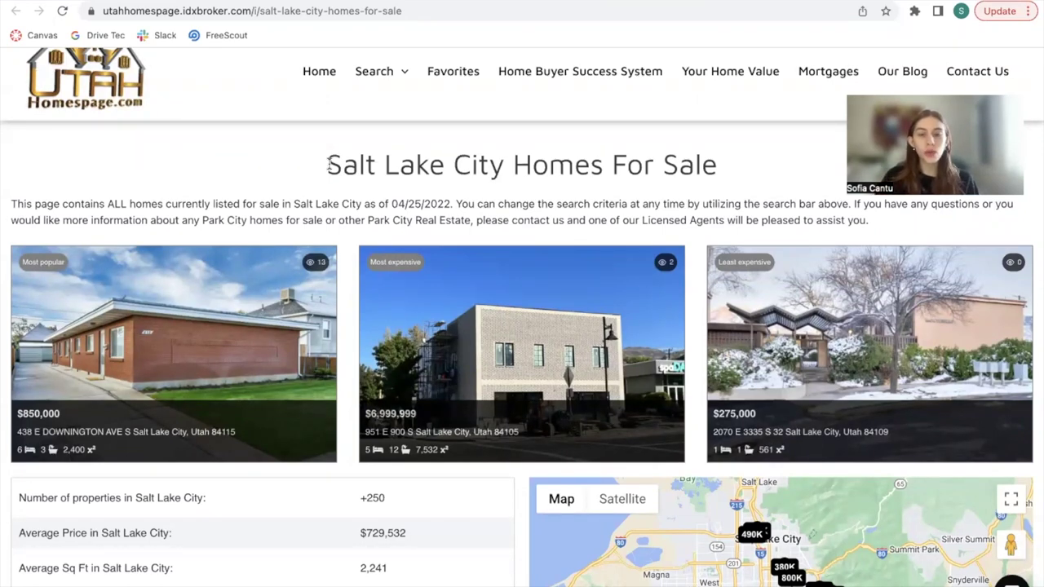
{"action": "scroll", "coordinate": [328, 164], "scroll_direction": "down", "scroll_amount": 1}
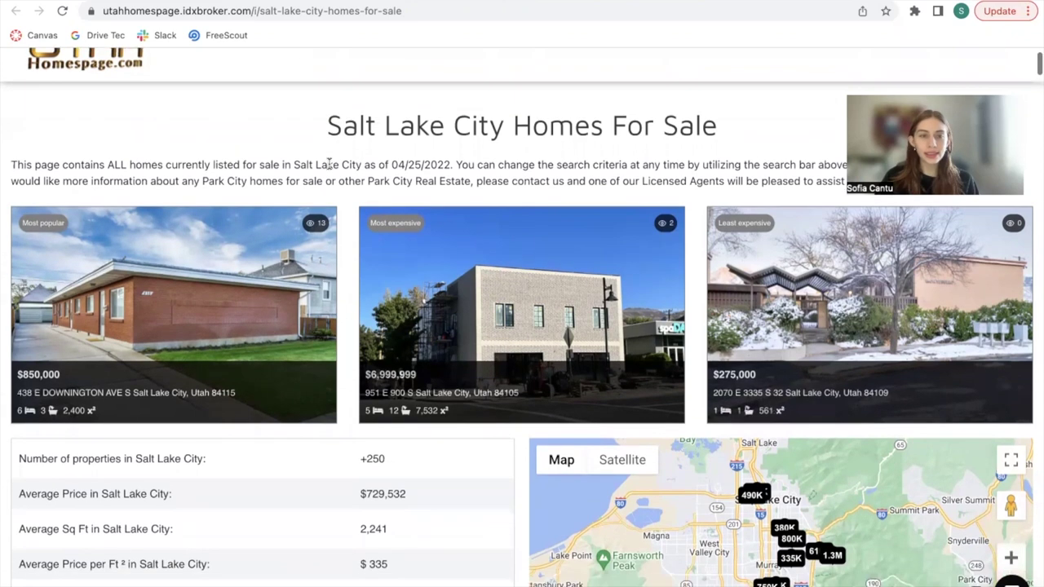
{"action": "double_click", "coordinate": [574, 166]}
{"action": "left_click", "coordinate": [574, 167]}
{"action": "scroll", "coordinate": [572, 169], "scroll_direction": "up", "scroll_amount": 1}
{"action": "scroll", "coordinate": [612, 200], "scroll_direction": "down", "scroll_amount": 1}
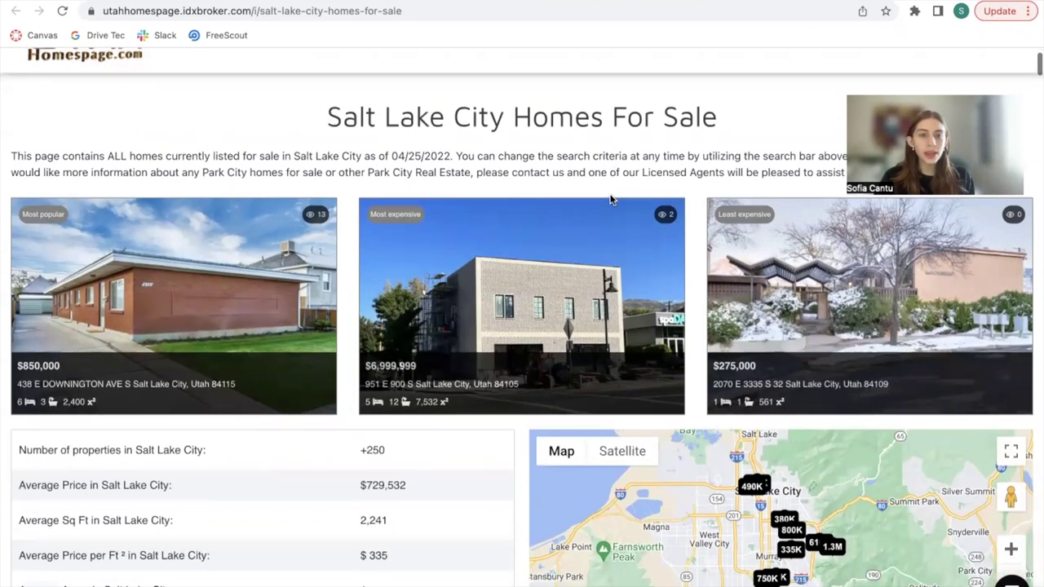
{"action": "scroll", "coordinate": [894, 378], "scroll_direction": "down", "scroll_amount": 1}
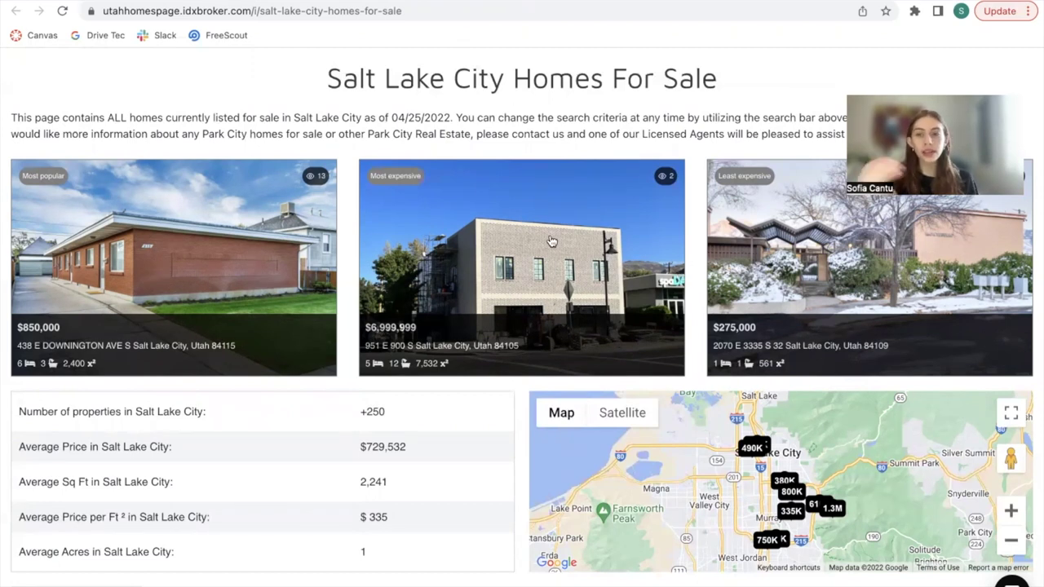
{"action": "scroll", "coordinate": [551, 241], "scroll_direction": "down", "scroll_amount": 3}
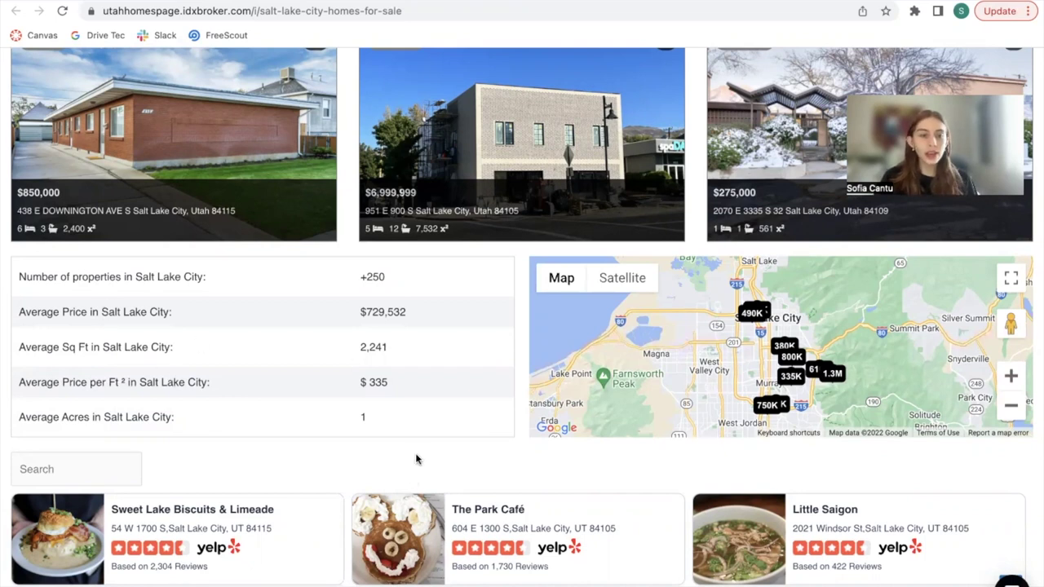
{"action": "scroll", "coordinate": [342, 347], "scroll_direction": "up", "scroll_amount": 1}
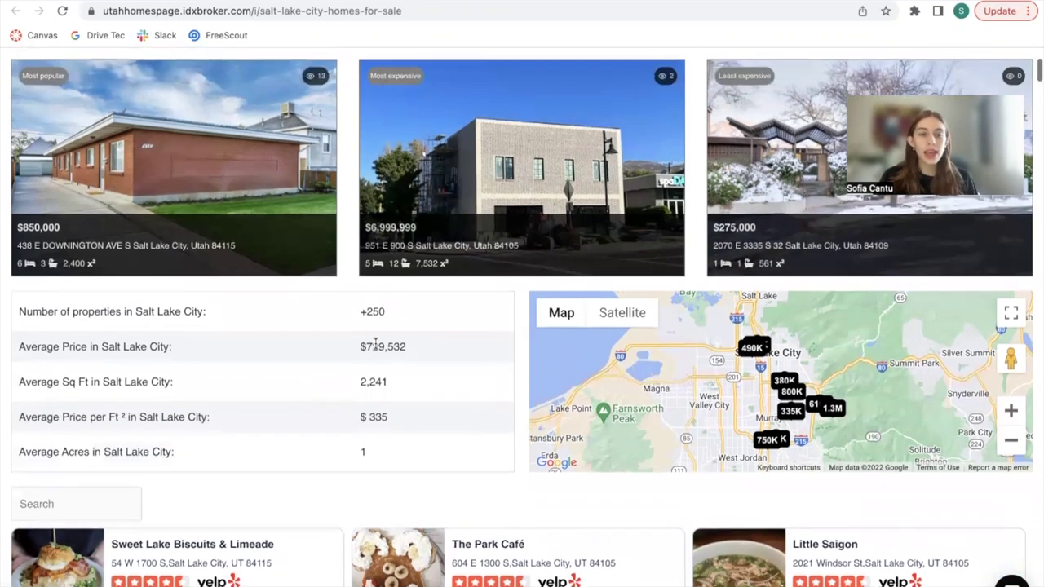
{"action": "scroll", "coordinate": [288, 349], "scroll_direction": "up", "scroll_amount": 3}
{"action": "scroll", "coordinate": [287, 350], "scroll_direction": "down", "scroll_amount": 2}
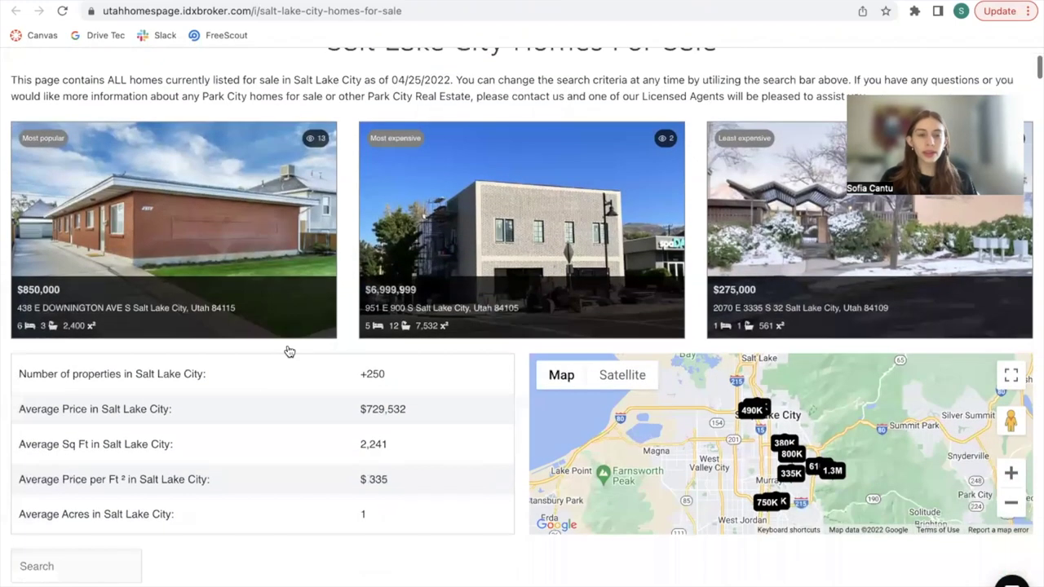
{"action": "scroll", "coordinate": [288, 350], "scroll_direction": "down", "scroll_amount": 1}
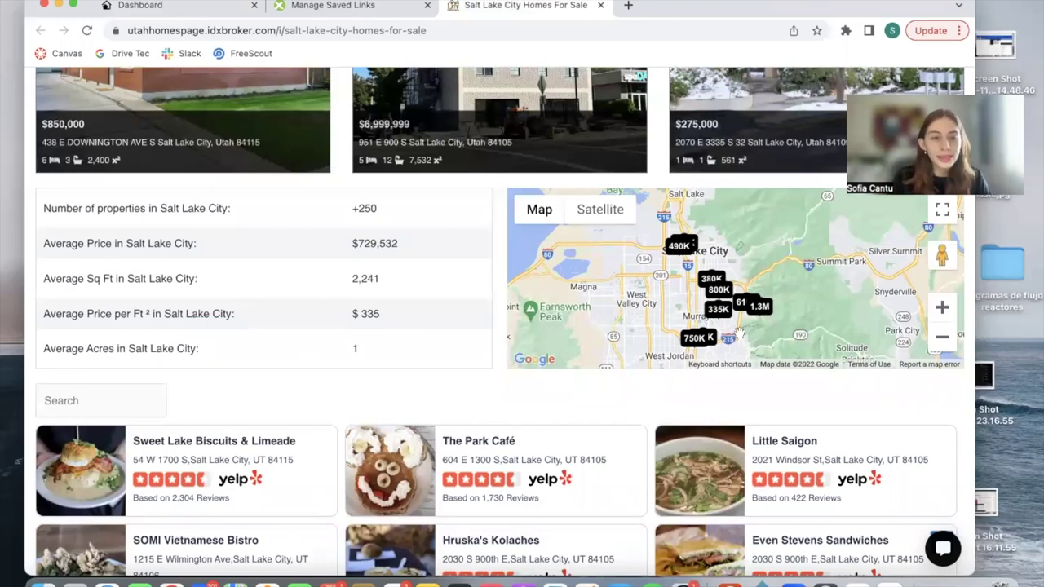
{"action": "scroll", "coordinate": [756, 271], "scroll_direction": "down", "scroll_amount": 5}
{"action": "scroll", "coordinate": [431, 240], "scroll_direction": "down", "scroll_amount": 1}
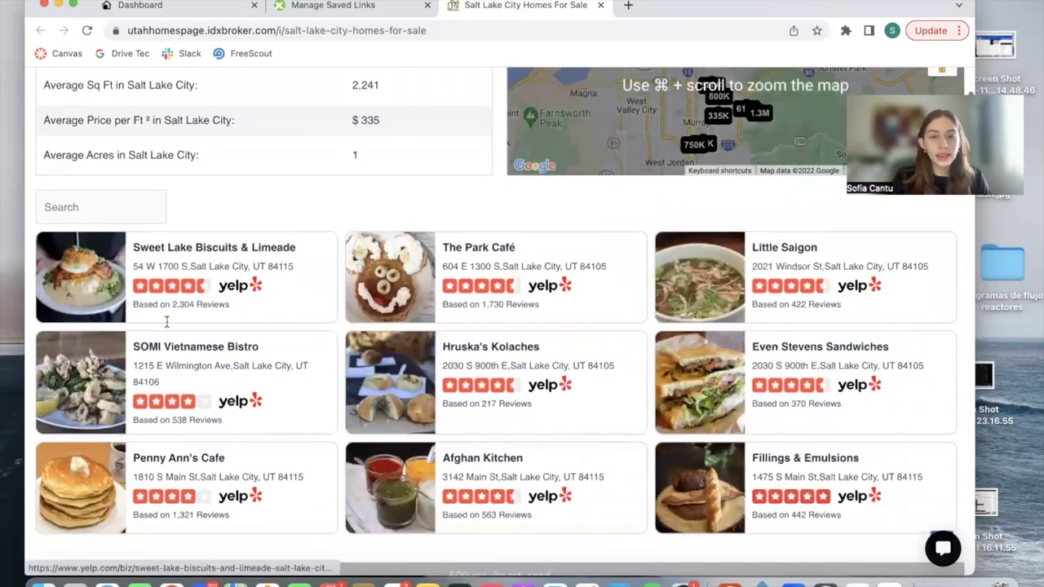
{"action": "scroll", "coordinate": [579, 460], "scroll_direction": "down", "scroll_amount": 2}
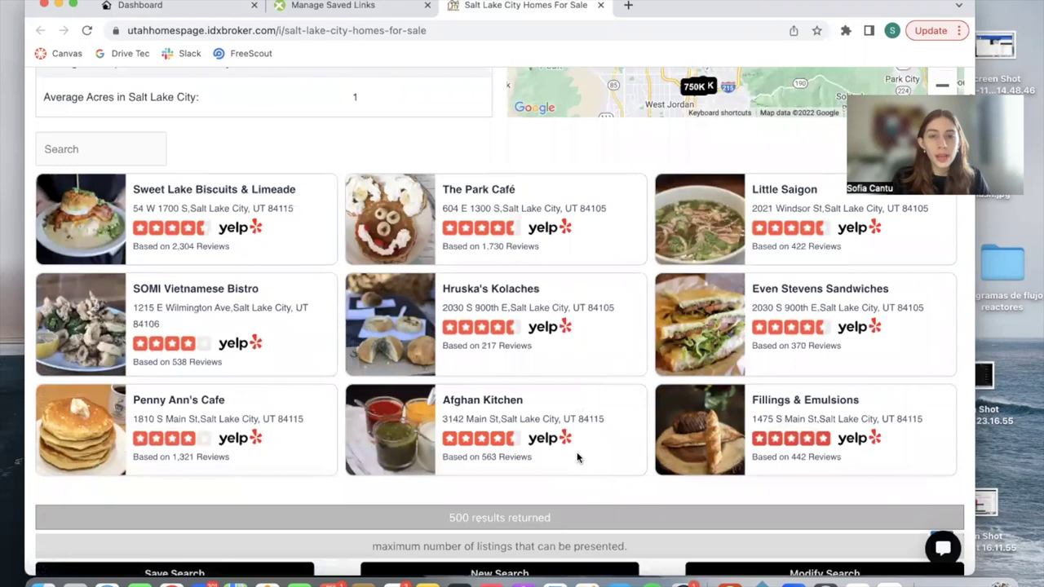
{"action": "scroll", "coordinate": [577, 458], "scroll_direction": "up", "scroll_amount": 14}
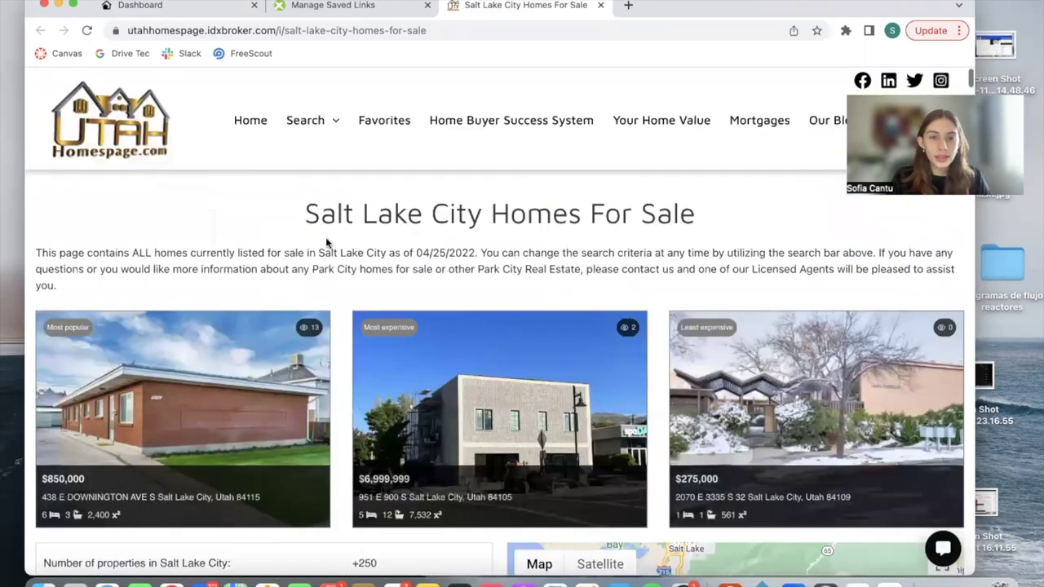
{"action": "scroll", "coordinate": [326, 236], "scroll_direction": "down", "scroll_amount": 10}
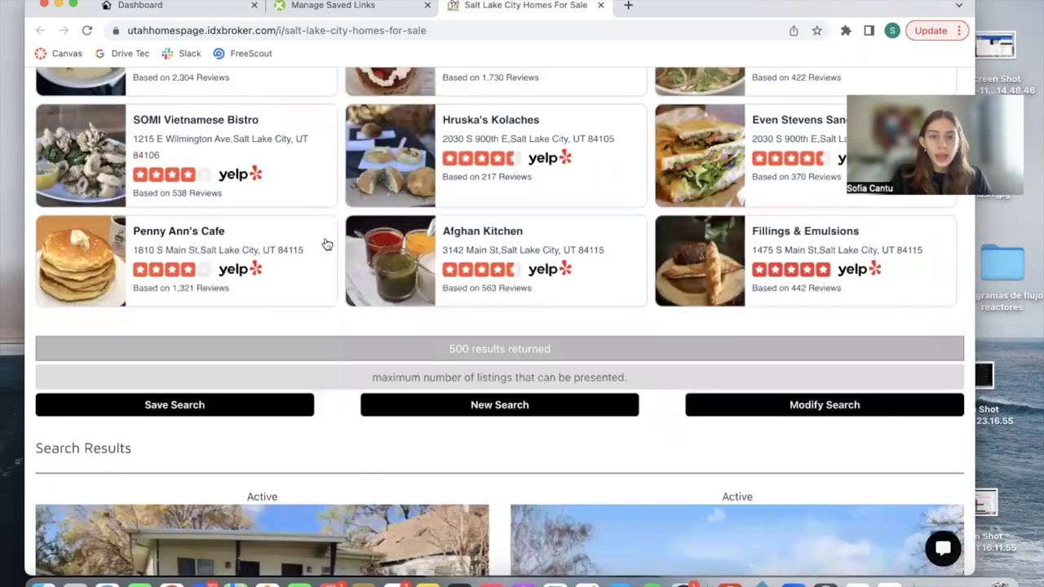
{"action": "scroll", "coordinate": [408, 245], "scroll_direction": "down", "scroll_amount": 10}
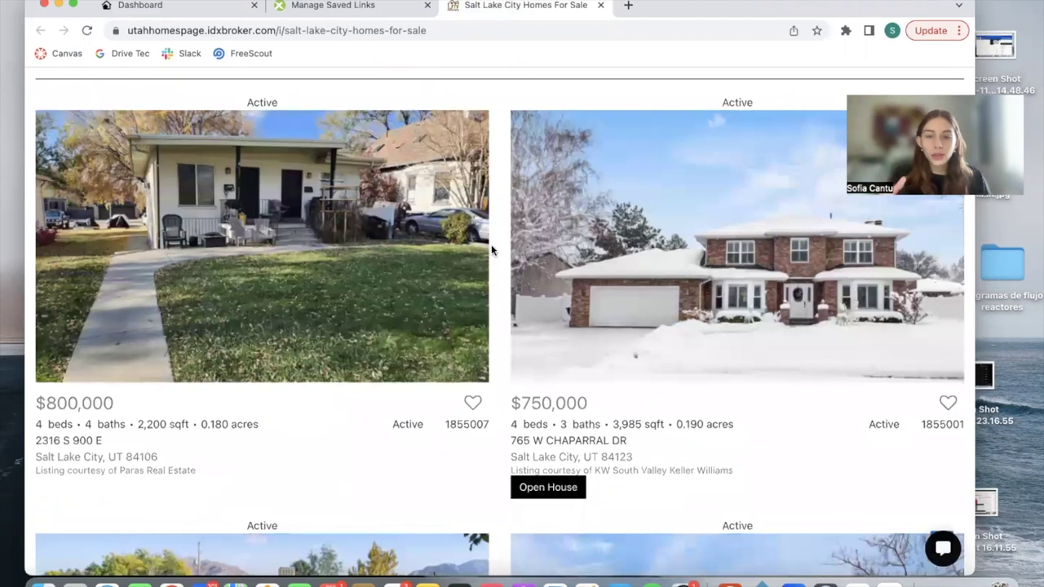
{"action": "scroll", "coordinate": [492, 250], "scroll_direction": "down", "scroll_amount": 2}
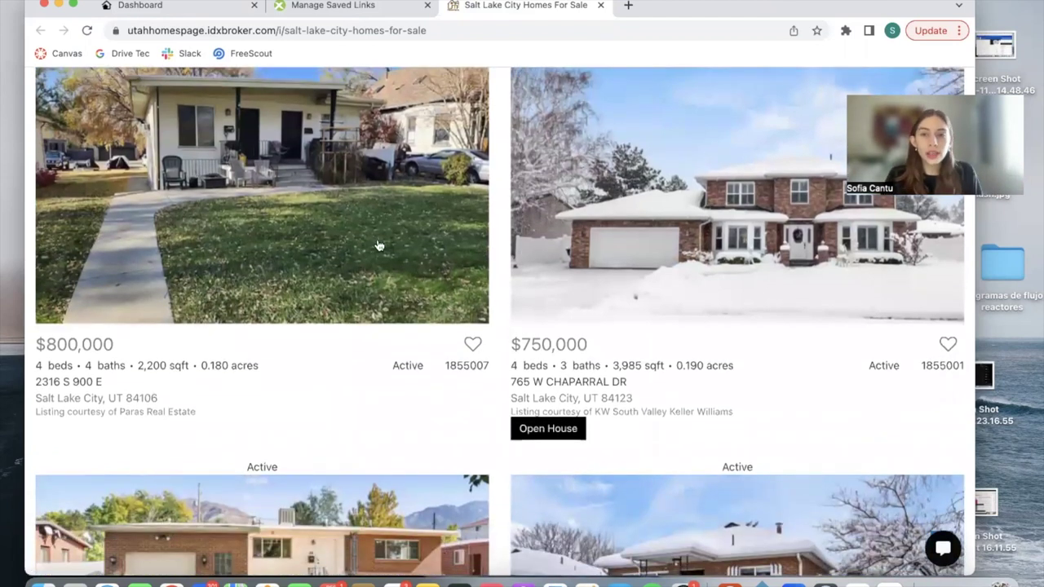
{"action": "scroll", "coordinate": [697, 354], "scroll_direction": "down", "scroll_amount": 3}
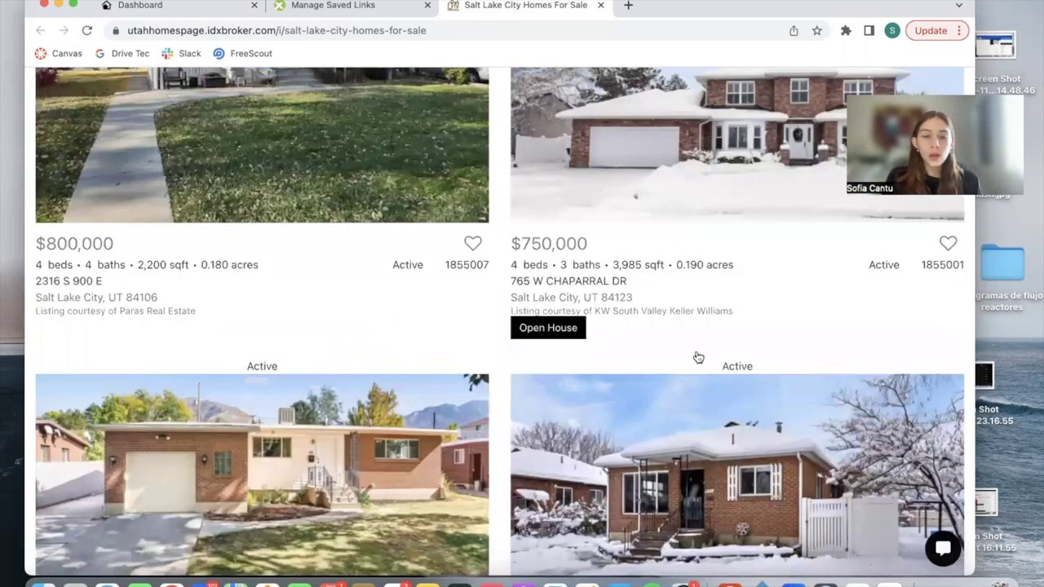
{"action": "scroll", "coordinate": [697, 357], "scroll_direction": "down", "scroll_amount": 1}
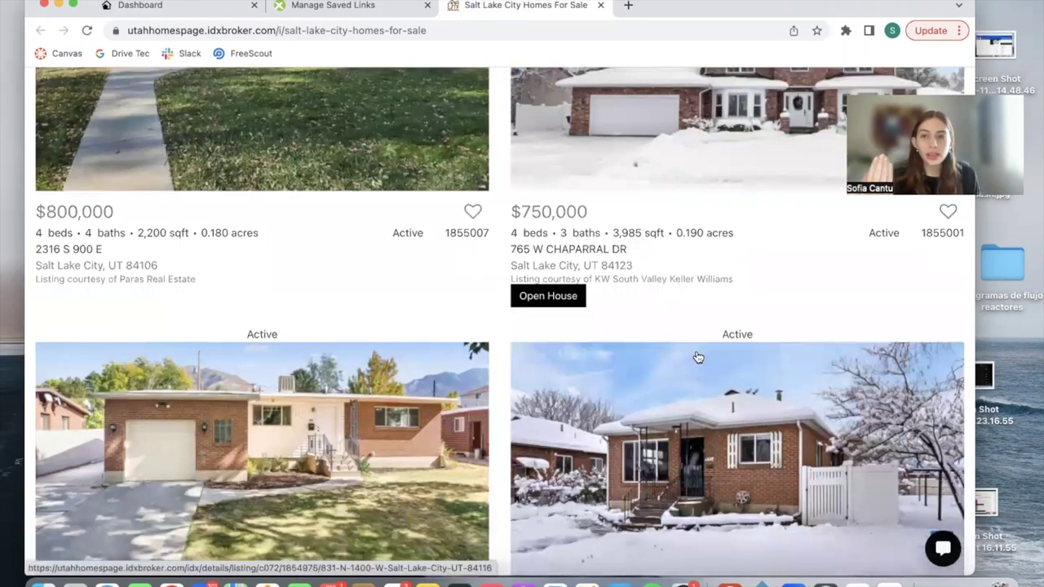
{"action": "scroll", "coordinate": [695, 355], "scroll_direction": "up", "scroll_amount": 6}
{"action": "scroll", "coordinate": [701, 301], "scroll_direction": "down", "scroll_amount": 1}
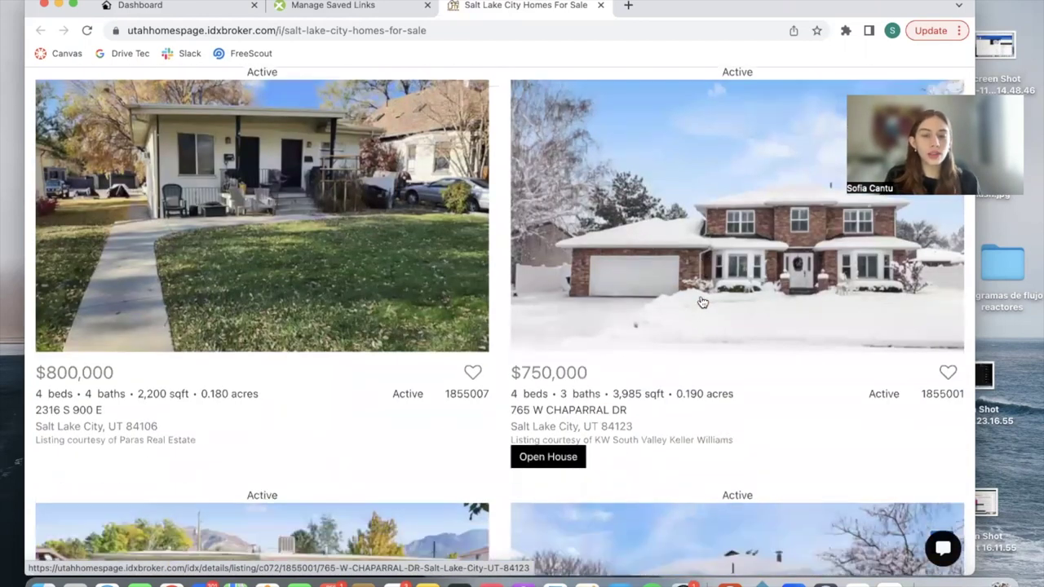
{"action": "scroll", "coordinate": [754, 446], "scroll_direction": "down", "scroll_amount": 15}
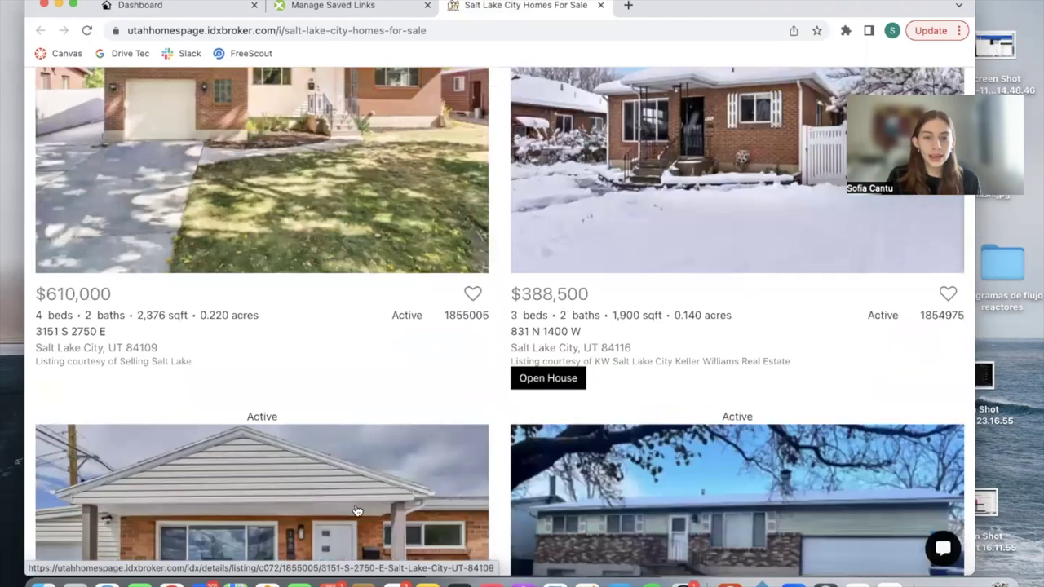
{"action": "scroll", "coordinate": [356, 511], "scroll_direction": "down", "scroll_amount": 8}
{"action": "scroll", "coordinate": [357, 511], "scroll_direction": "down", "scroll_amount": 8}
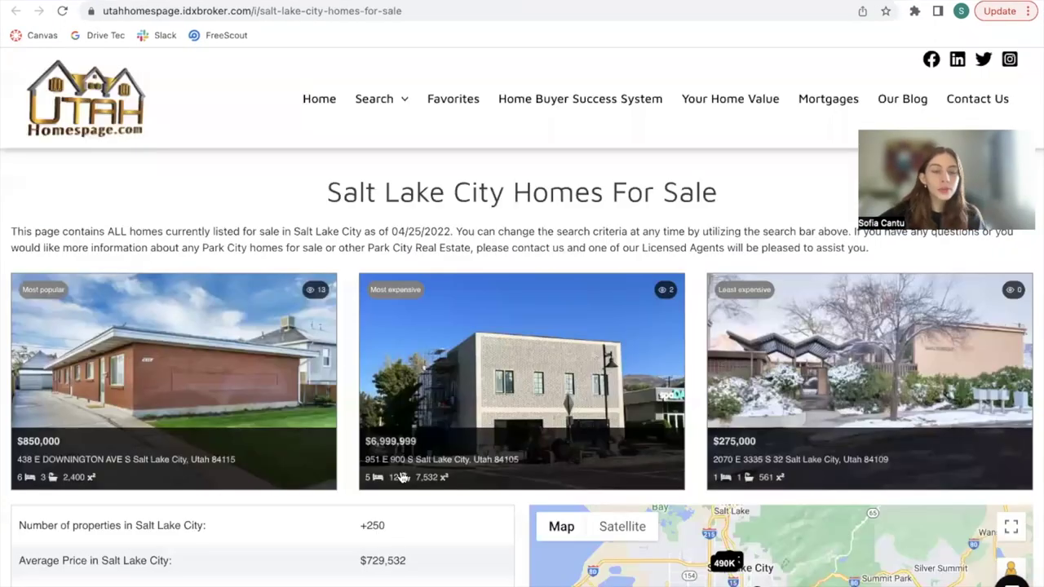
{"action": "scroll", "coordinate": [401, 477], "scroll_direction": "down", "scroll_amount": 3}
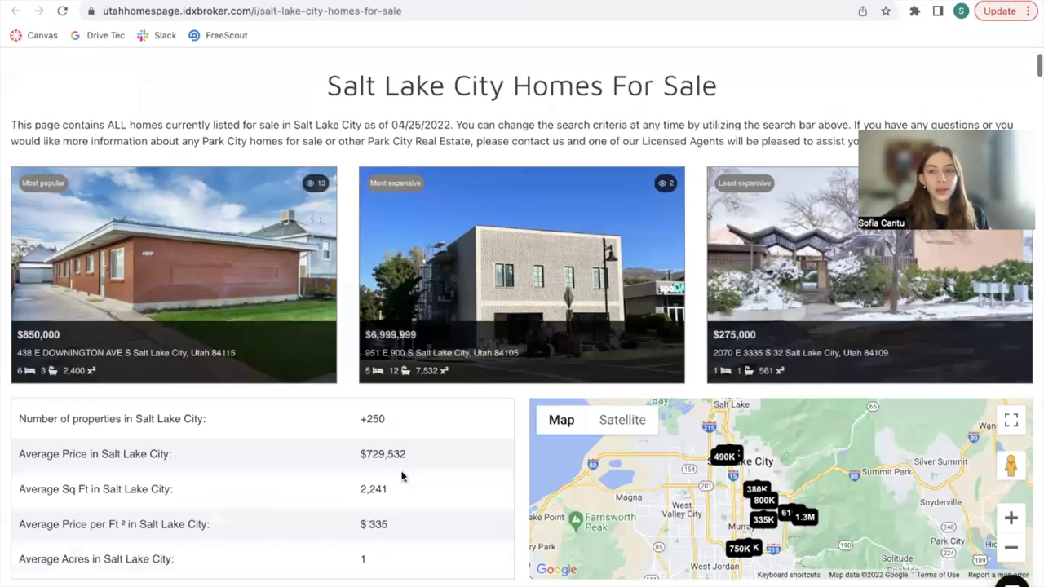
{"action": "scroll", "coordinate": [372, 400], "scroll_direction": "down", "scroll_amount": 3}
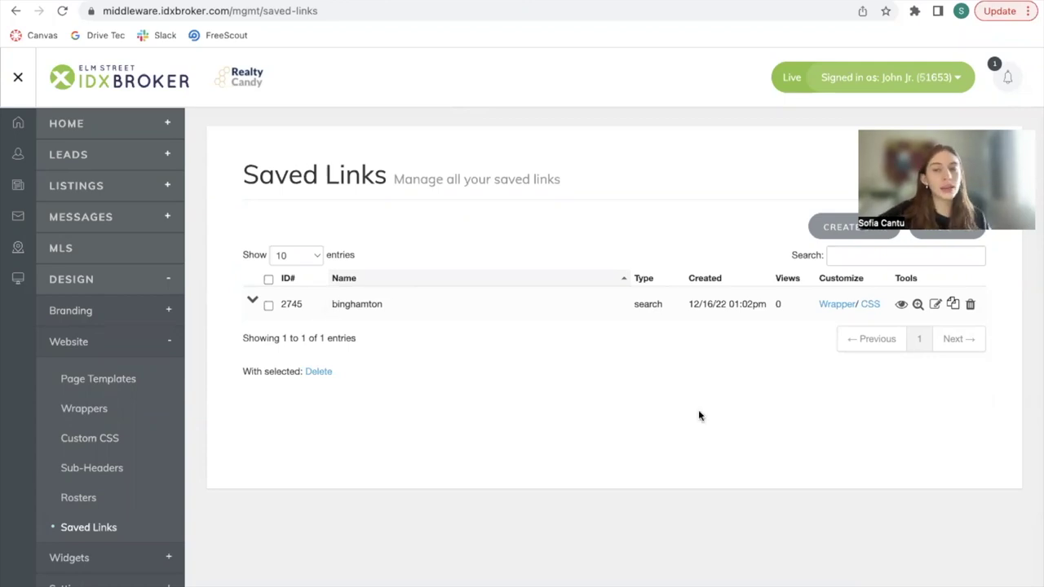
Step: Review the binghamton saved link's search criteria, then go back to the Saved Links list
{"action": "left_click", "coordinate": [918, 305]}
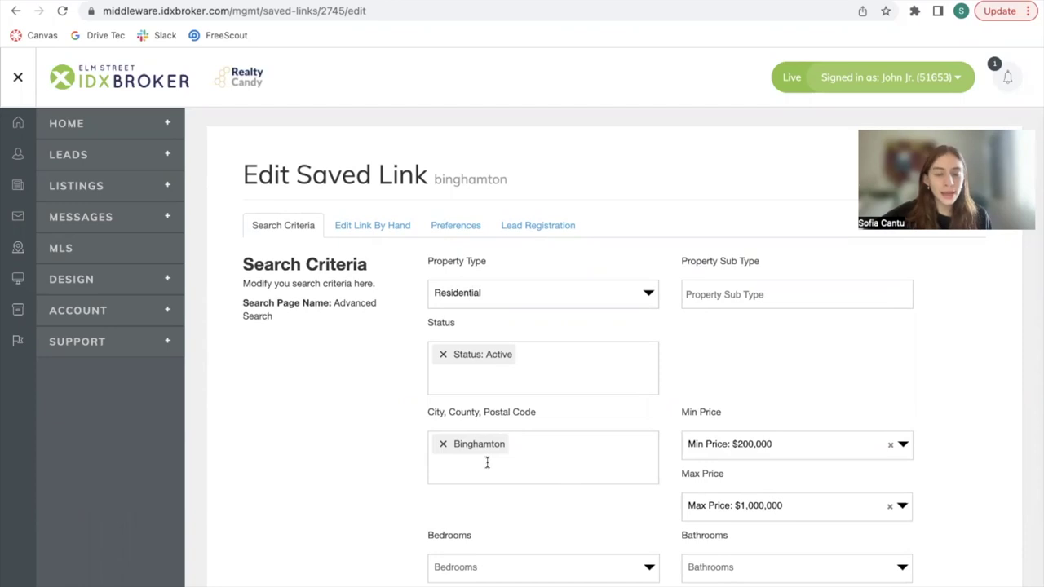
{"action": "scroll", "coordinate": [487, 462], "scroll_direction": "down", "scroll_amount": 1}
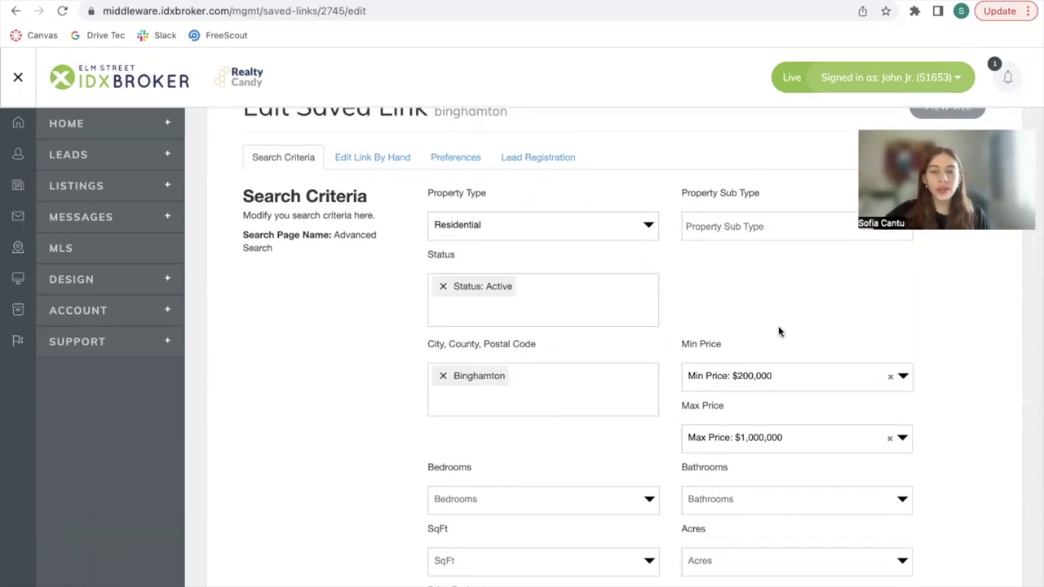
{"action": "scroll", "coordinate": [778, 326], "scroll_direction": "down", "scroll_amount": 10}
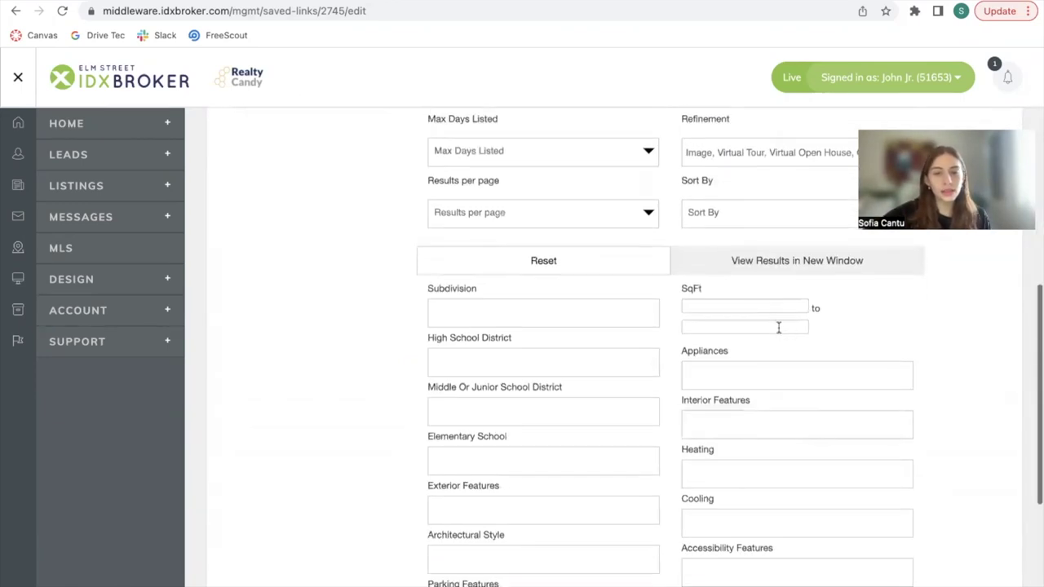
{"action": "left_click", "coordinate": [15, 11]}
{"action": "left_click", "coordinate": [16, 10]}
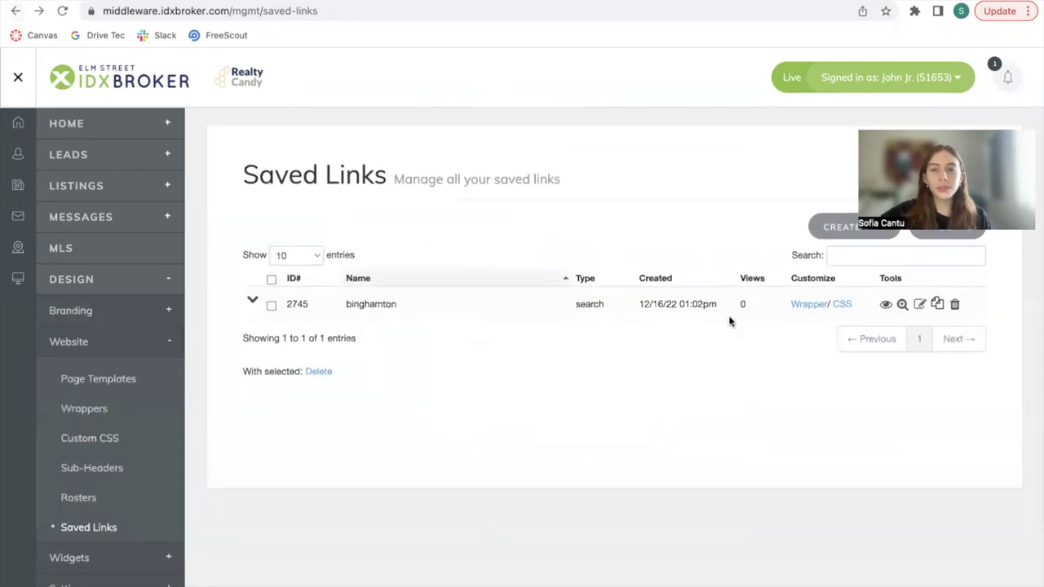
Step: Preview the binghamton saved link and scroll through its 31 Binghamton listing results
{"action": "left_click", "coordinate": [885, 305]}
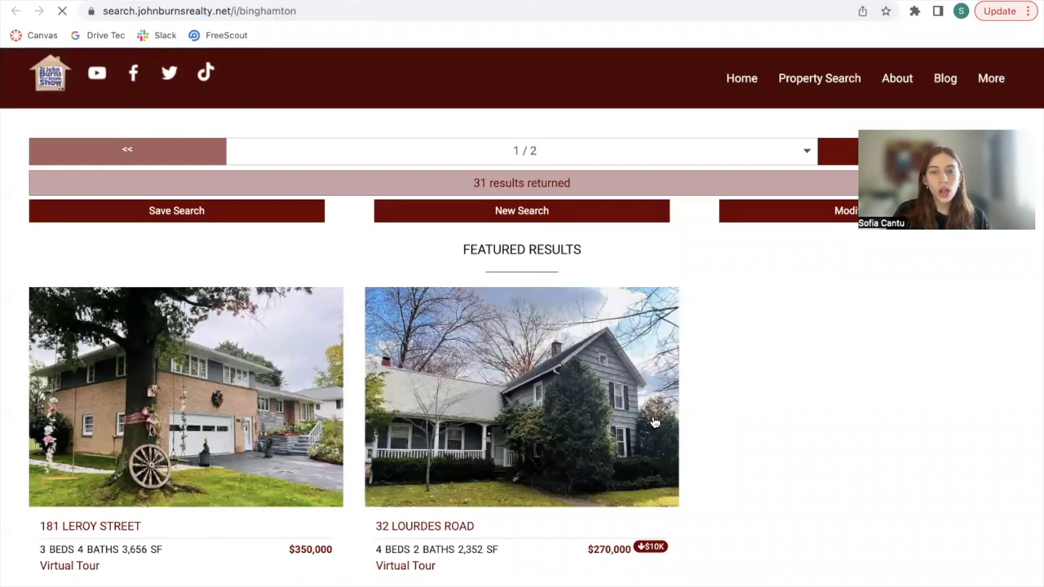
{"action": "scroll", "coordinate": [654, 422], "scroll_direction": "down", "scroll_amount": 1}
{"action": "scroll", "coordinate": [654, 423], "scroll_direction": "down", "scroll_amount": 1}
{"action": "scroll", "coordinate": [654, 422], "scroll_direction": "down", "scroll_amount": 5}
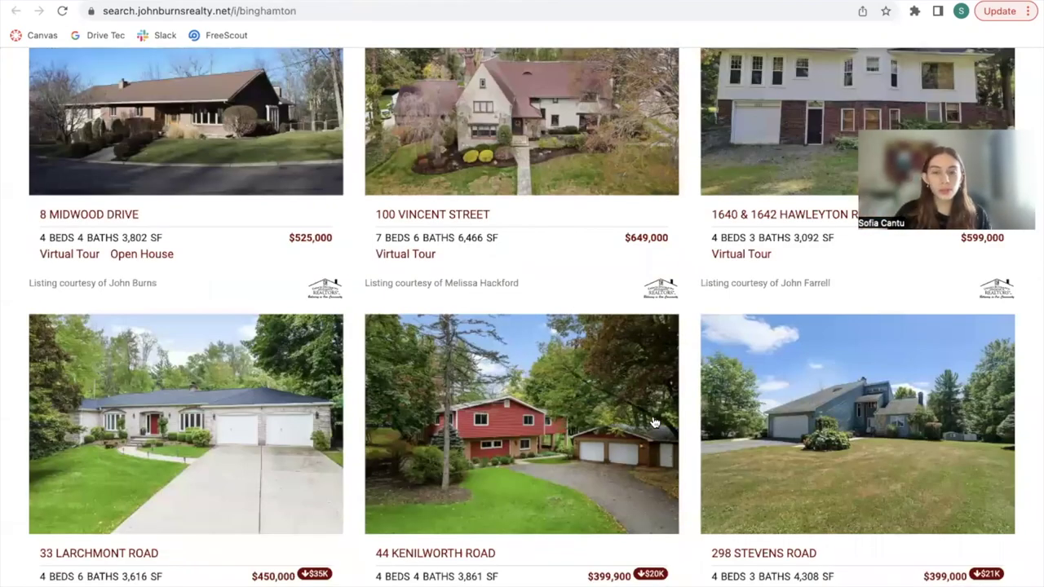
{"action": "scroll", "coordinate": [654, 423], "scroll_direction": "up", "scroll_amount": 2}
{"action": "scroll", "coordinate": [623, 278], "scroll_direction": "up", "scroll_amount": 4}
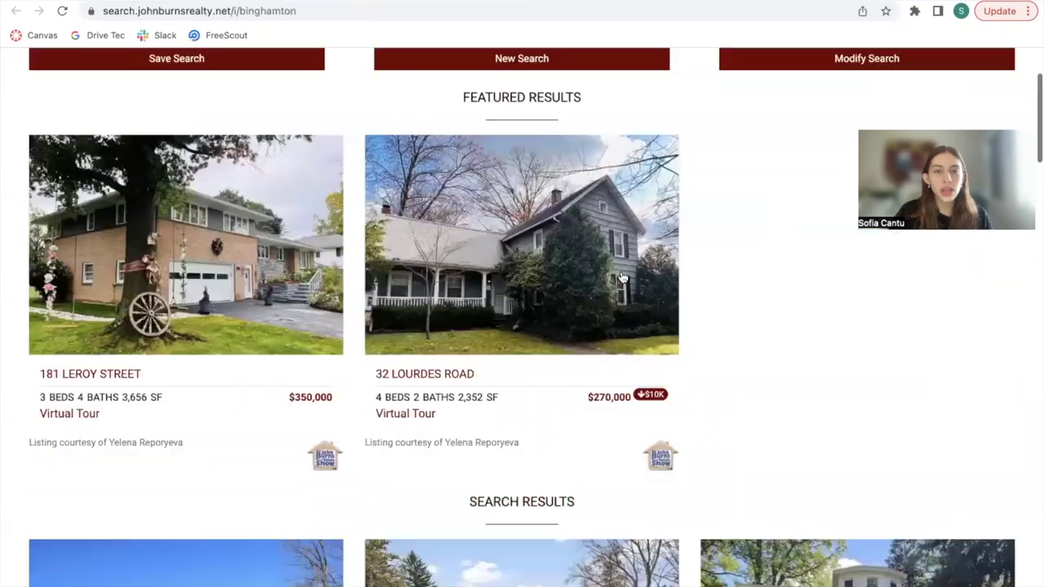
{"action": "scroll", "coordinate": [623, 279], "scroll_direction": "up", "scroll_amount": 2}
{"action": "scroll", "coordinate": [623, 278], "scroll_direction": "down", "scroll_amount": 10}
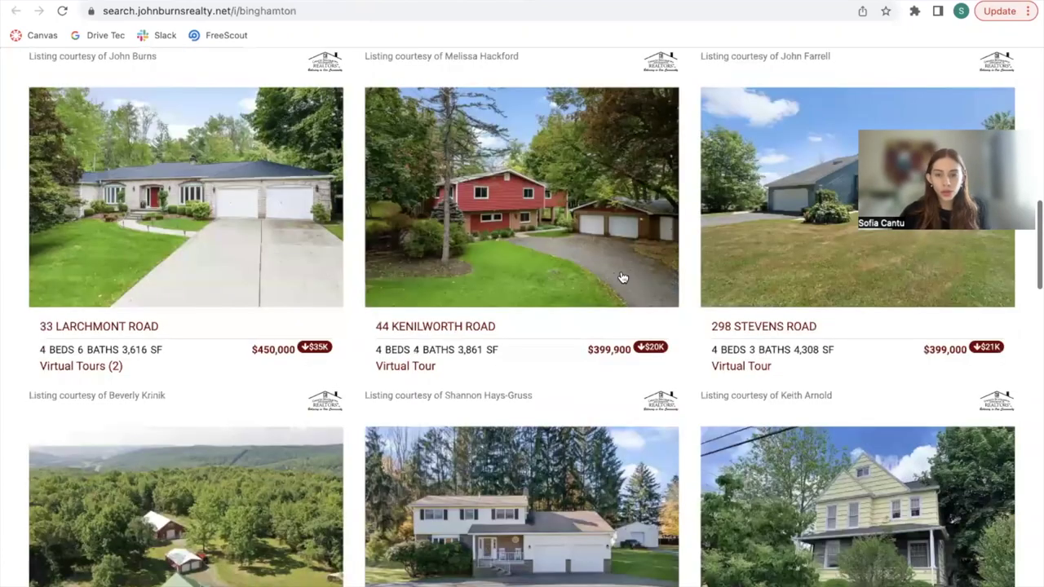
{"action": "scroll", "coordinate": [622, 278], "scroll_direction": "down", "scroll_amount": 2}
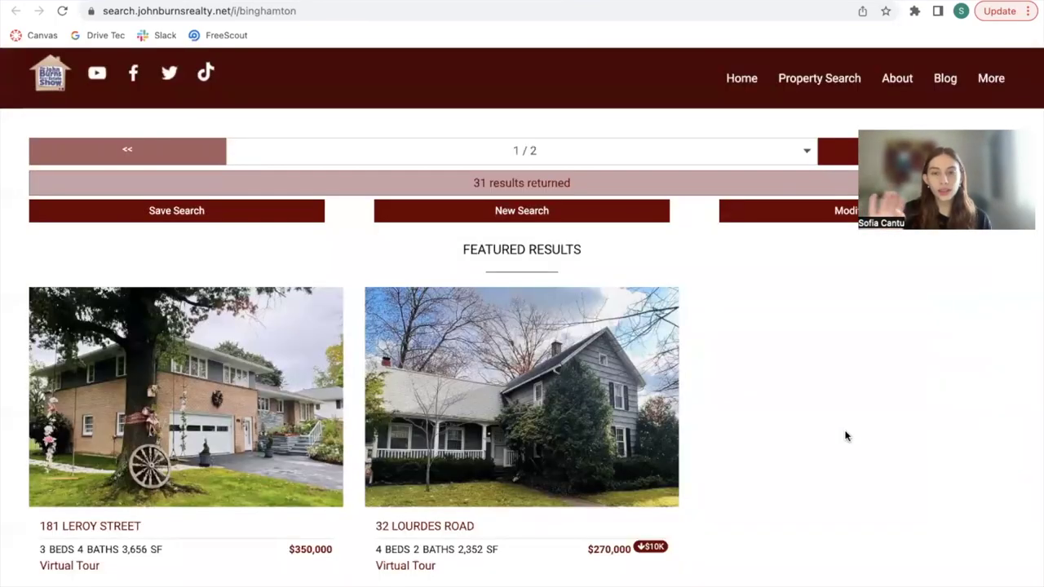
{"action": "scroll", "coordinate": [845, 436], "scroll_direction": "down", "scroll_amount": 5}
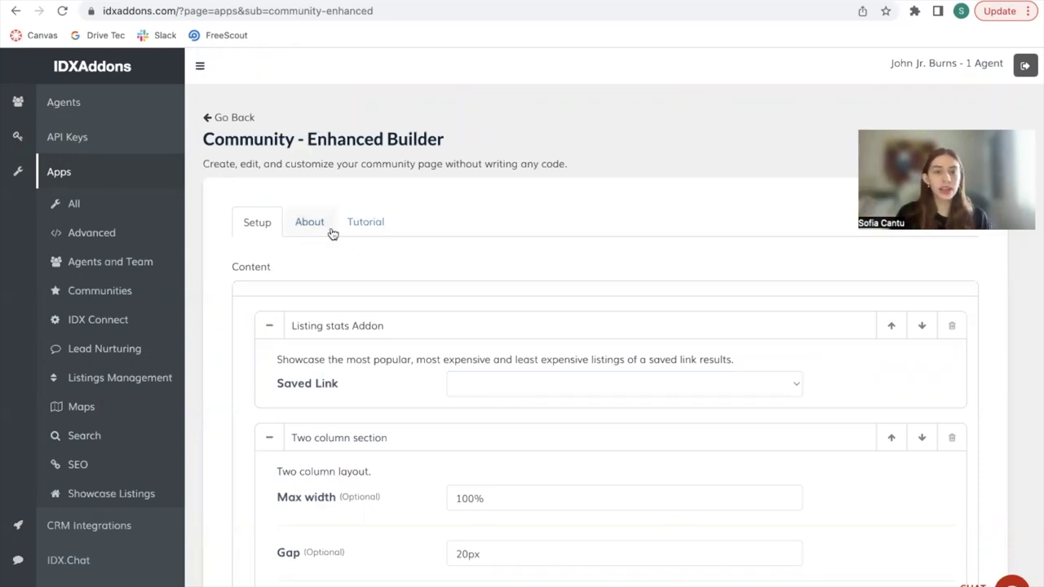
{"action": "scroll", "coordinate": [421, 312], "scroll_direction": "down", "scroll_amount": 3}
{"action": "scroll", "coordinate": [410, 383], "scroll_direction": "down", "scroll_amount": 9}
{"action": "scroll", "coordinate": [410, 383], "scroll_direction": "up", "scroll_amount": 6}
{"action": "scroll", "coordinate": [330, 121], "scroll_direction": "up", "scroll_amount": 1}
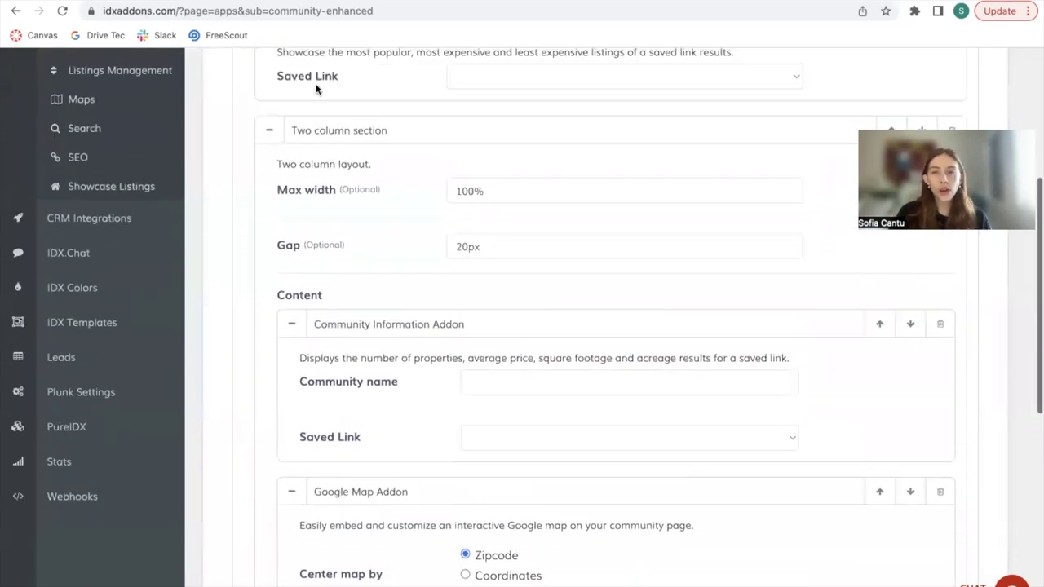
{"action": "scroll", "coordinate": [317, 88], "scroll_direction": "down", "scroll_amount": 7}
{"action": "left_click", "coordinate": [293, 455]}
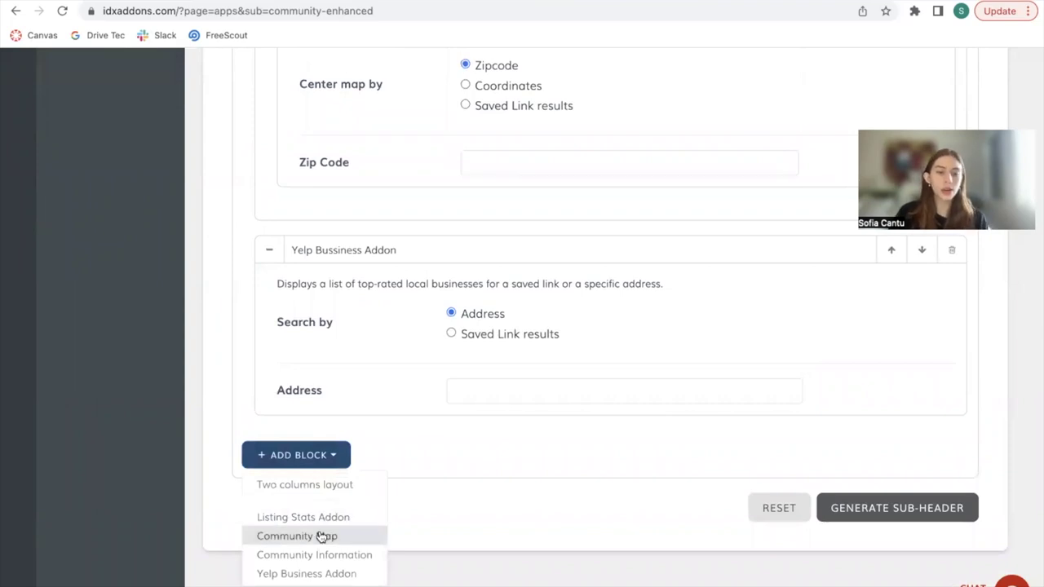
{"action": "left_click", "coordinate": [491, 480]}
{"action": "scroll", "coordinate": [416, 451], "scroll_direction": "up", "scroll_amount": 5}
{"action": "scroll", "coordinate": [416, 451], "scroll_direction": "up", "scroll_amount": 1}
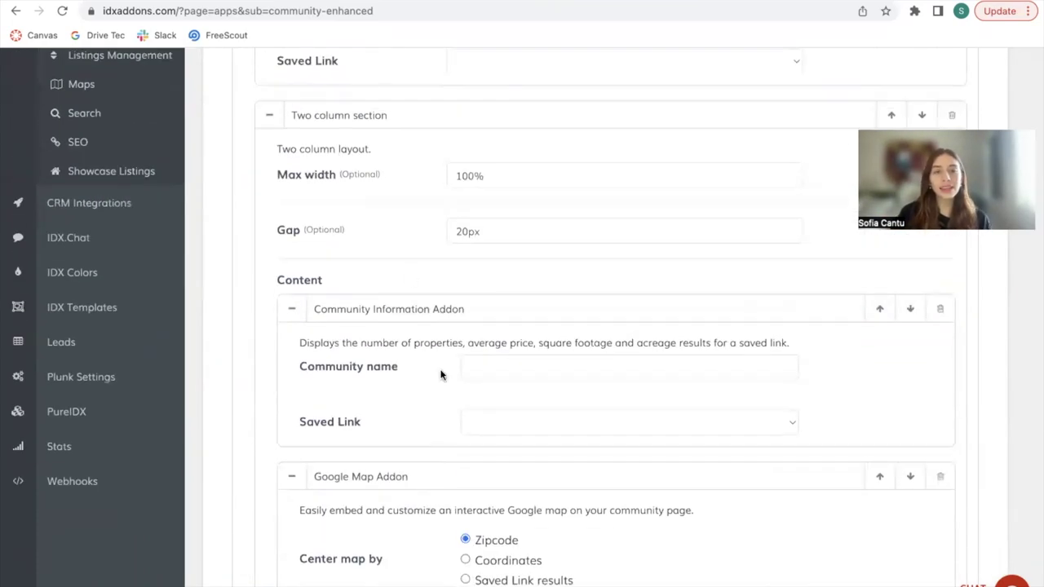
{"action": "scroll", "coordinate": [443, 373], "scroll_direction": "up", "scroll_amount": 3}
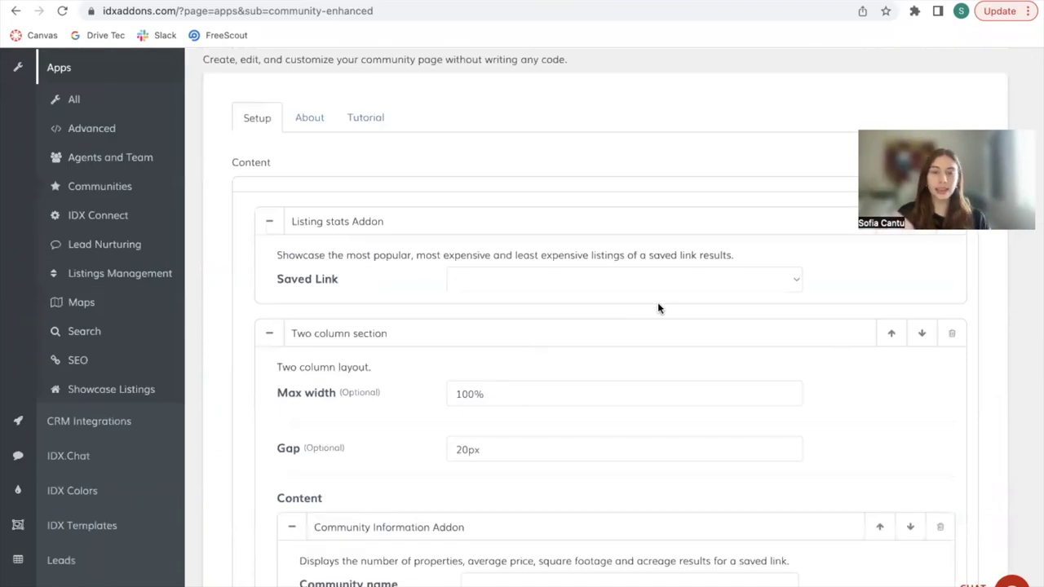
{"action": "scroll", "coordinate": [659, 308], "scroll_direction": "down", "scroll_amount": 1}
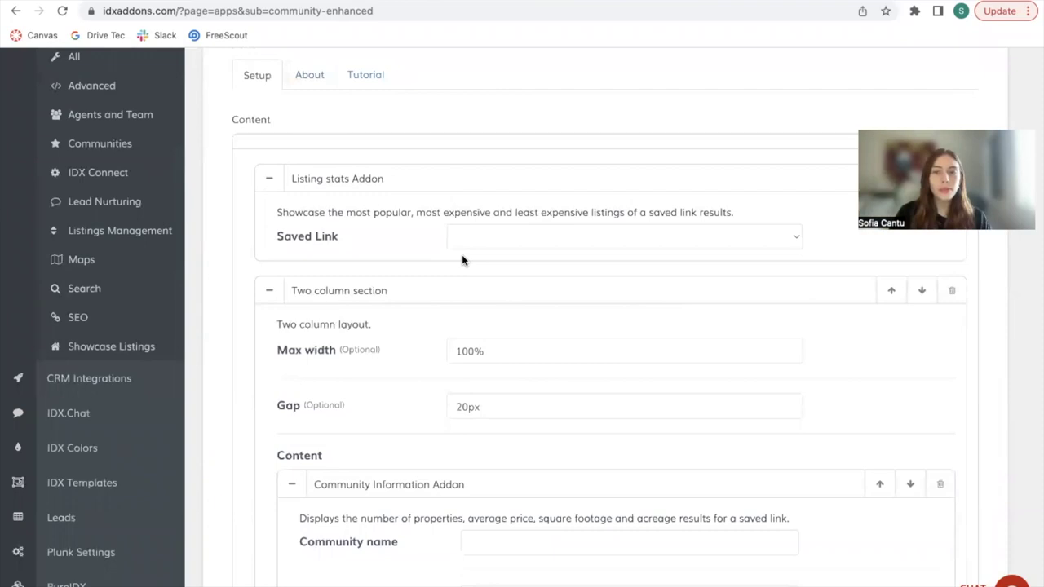
{"action": "scroll", "coordinate": [461, 259], "scroll_direction": "up", "scroll_amount": 2}
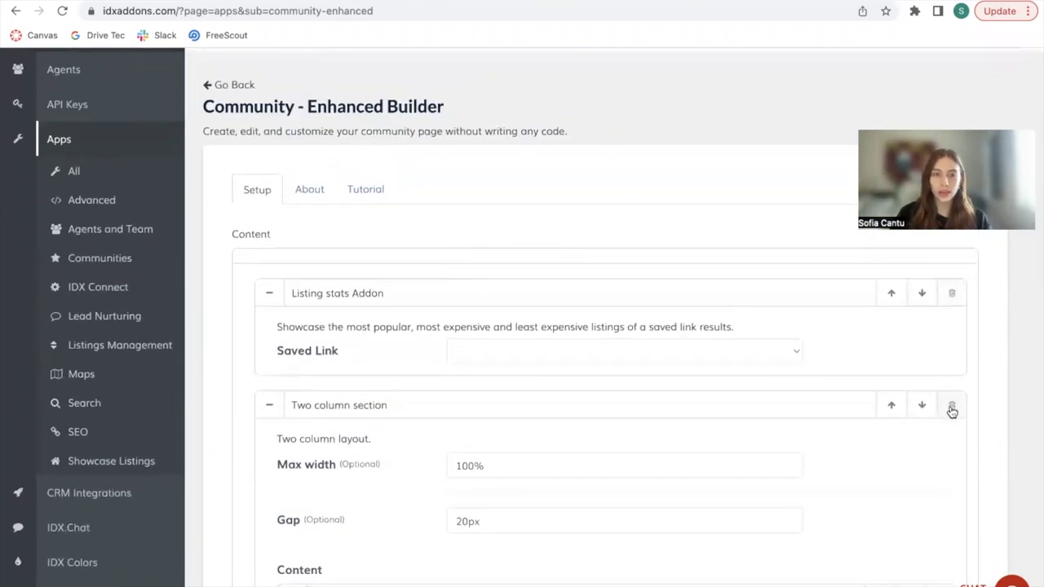
{"action": "scroll", "coordinate": [951, 411], "scroll_direction": "down", "scroll_amount": 3}
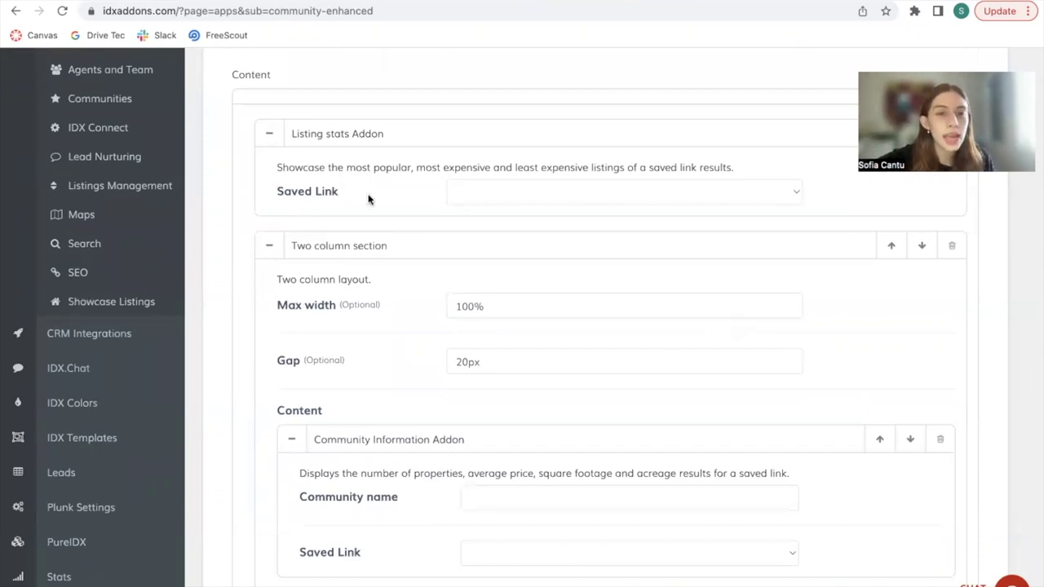
Step: Choose binghampton in the Listing stats Addon's Saved Link dropdown
{"action": "left_click", "coordinate": [526, 191]}
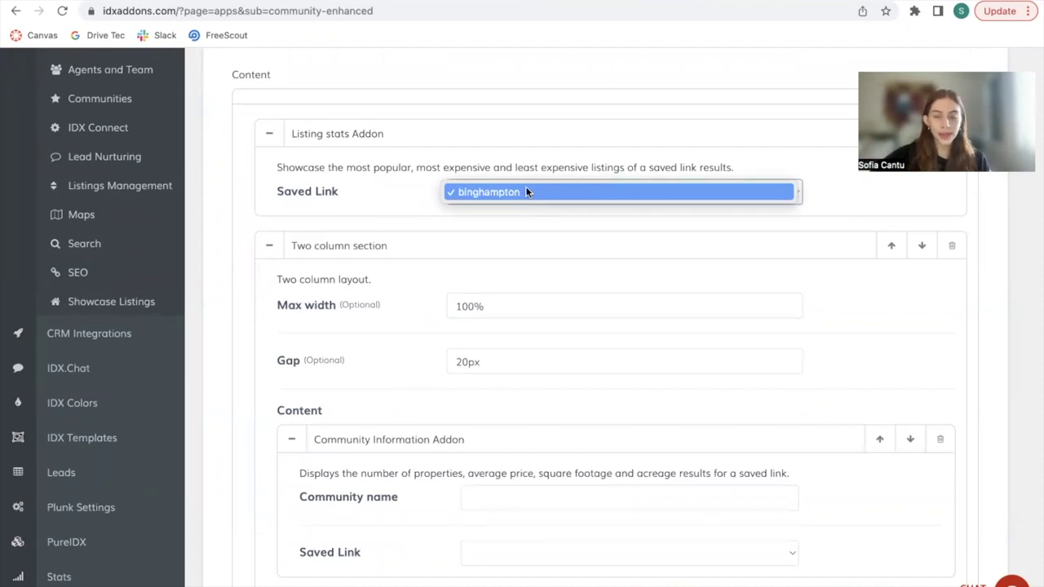
{"action": "left_click", "coordinate": [526, 191]}
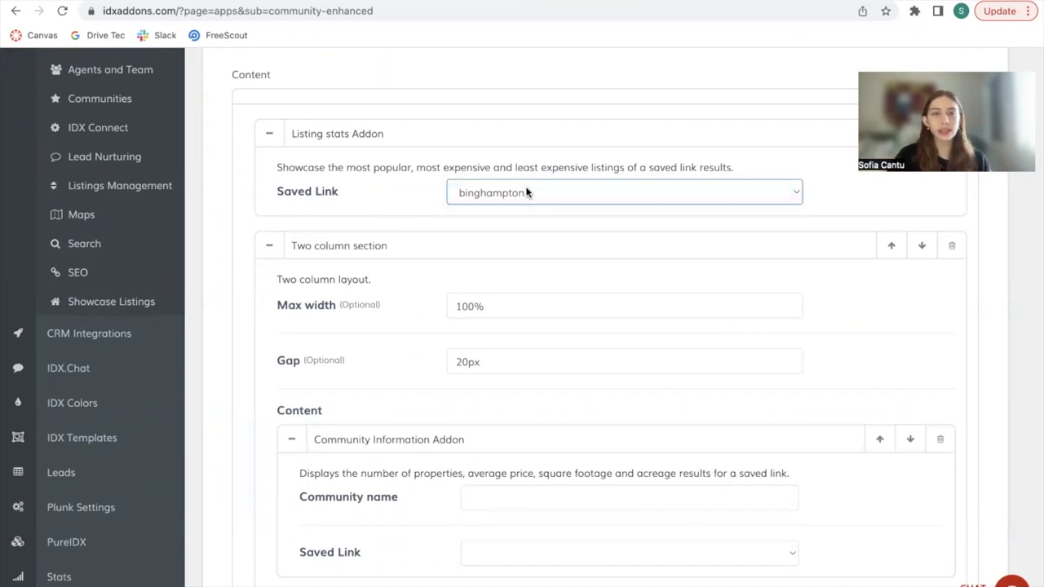
{"action": "scroll", "coordinate": [526, 193], "scroll_direction": "up", "scroll_amount": 3}
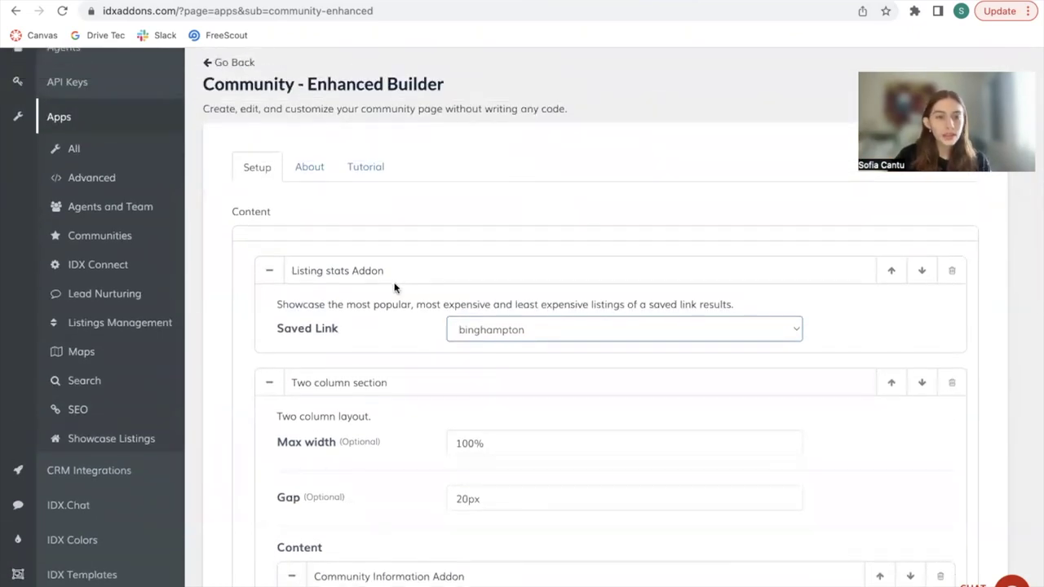
{"action": "left_click", "coordinate": [677, 225]}
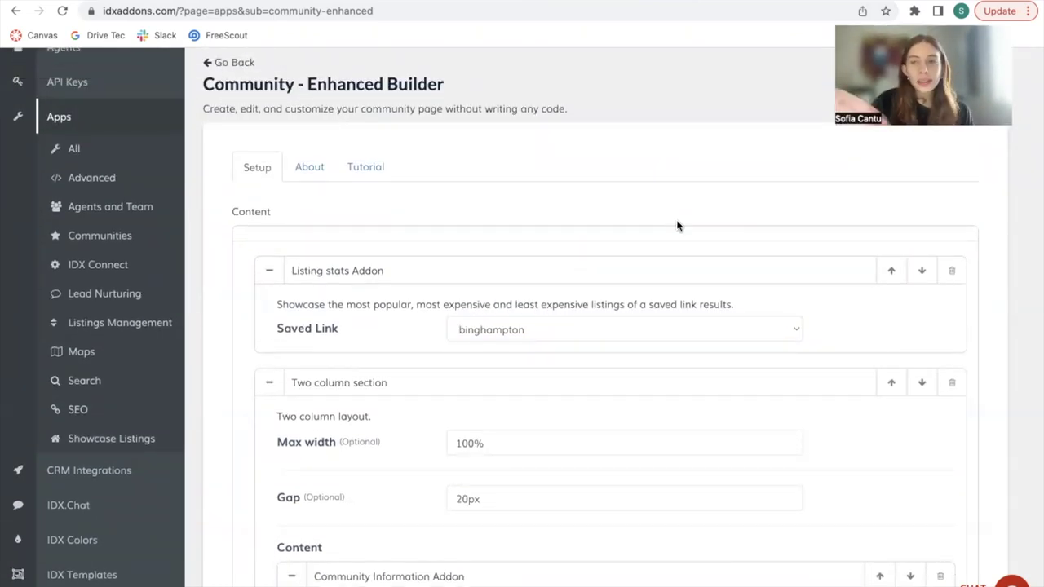
{"action": "left_click", "coordinate": [592, 329]}
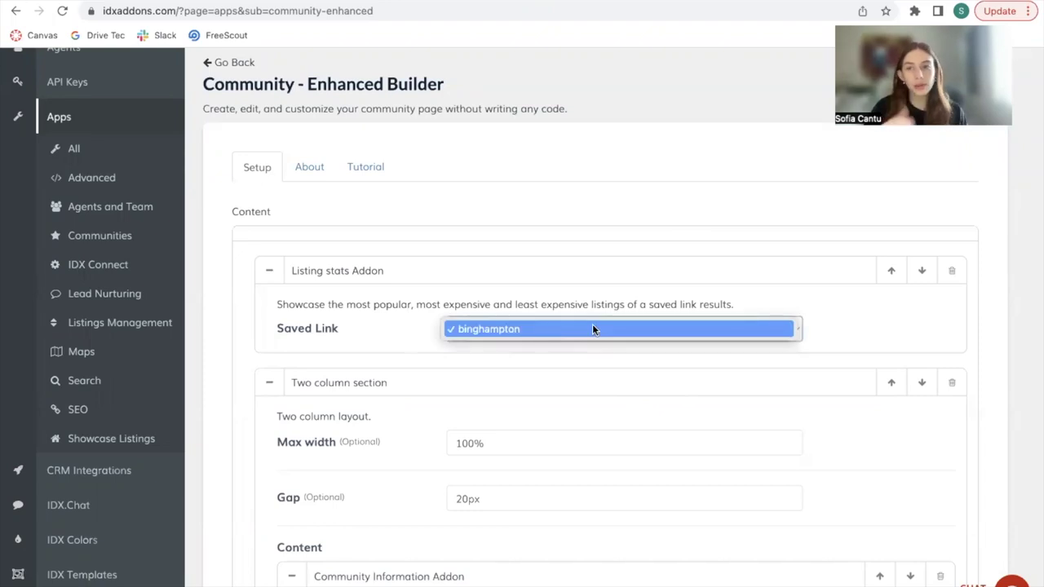
{"action": "left_click", "coordinate": [592, 328]}
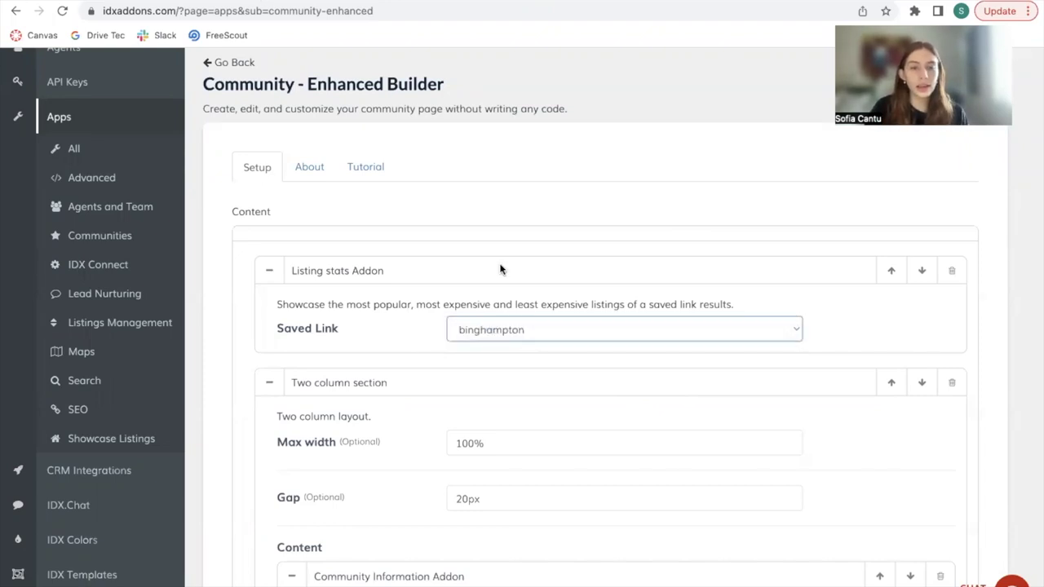
{"action": "scroll", "coordinate": [536, 326], "scroll_direction": "down", "scroll_amount": 2}
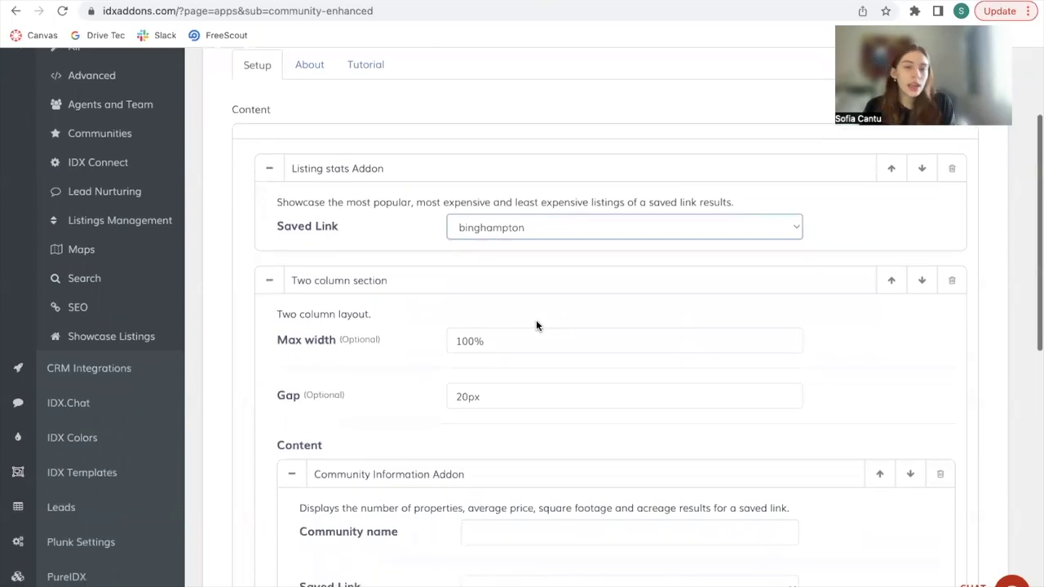
{"action": "scroll", "coordinate": [536, 326], "scroll_direction": "down", "scroll_amount": 2}
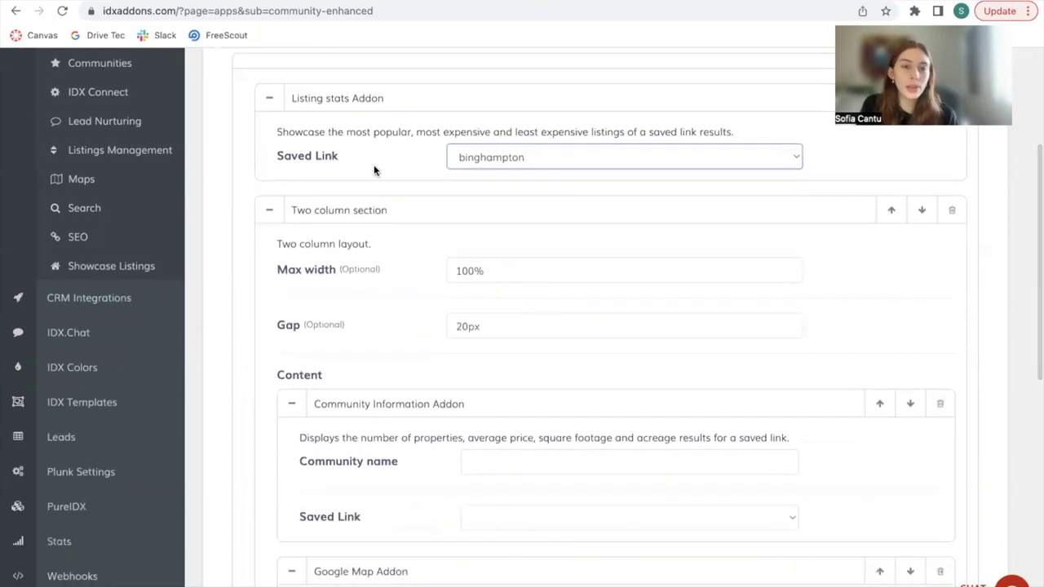
Step: Enter 'Binghampton' as the Community Information Addon's community name
{"action": "key", "text": "ctrl+Tab"}
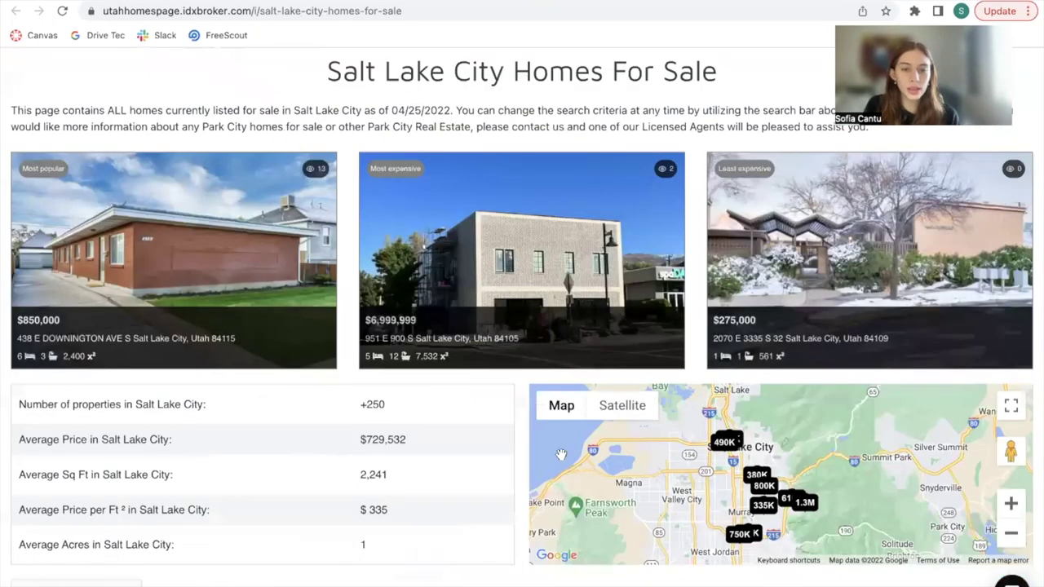
{"action": "key", "text": "ctrl+shift+Tab"}
{"action": "scroll", "coordinate": [396, 359], "scroll_direction": "down", "scroll_amount": 3}
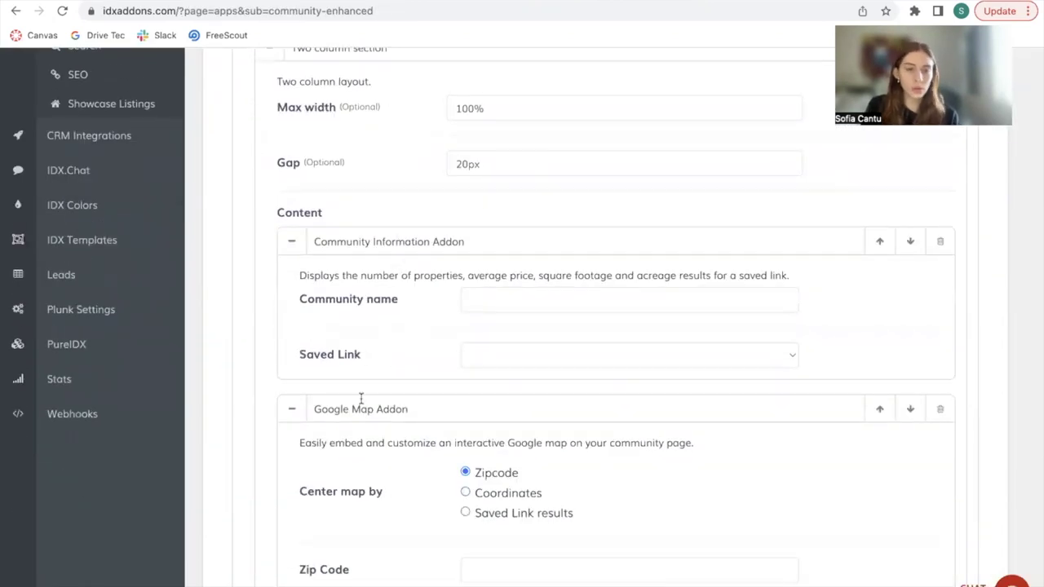
{"action": "left_click", "coordinate": [485, 303]}
{"action": "scroll", "coordinate": [484, 306], "scroll_direction": "up", "scroll_amount": 2}
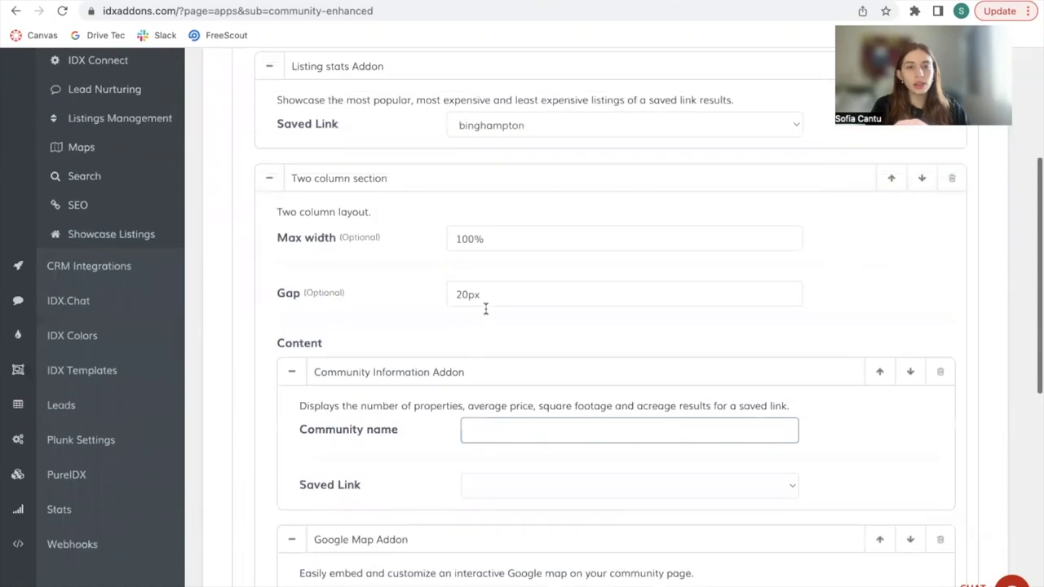
{"action": "type", "text": "Binghampton"}
Step: Choose binghampton as the Community Information Addon's Saved Link
{"action": "key", "text": "ctrl+Tab"}
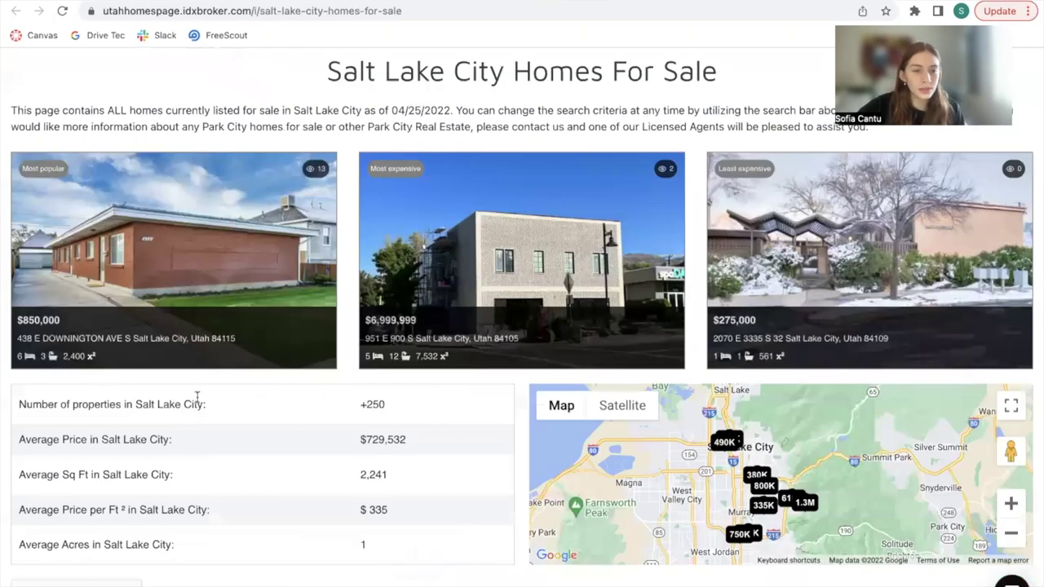
{"action": "key", "text": "ctrl+shift+Tab"}
{"action": "scroll", "coordinate": [464, 285], "scroll_direction": "down", "scroll_amount": 1}
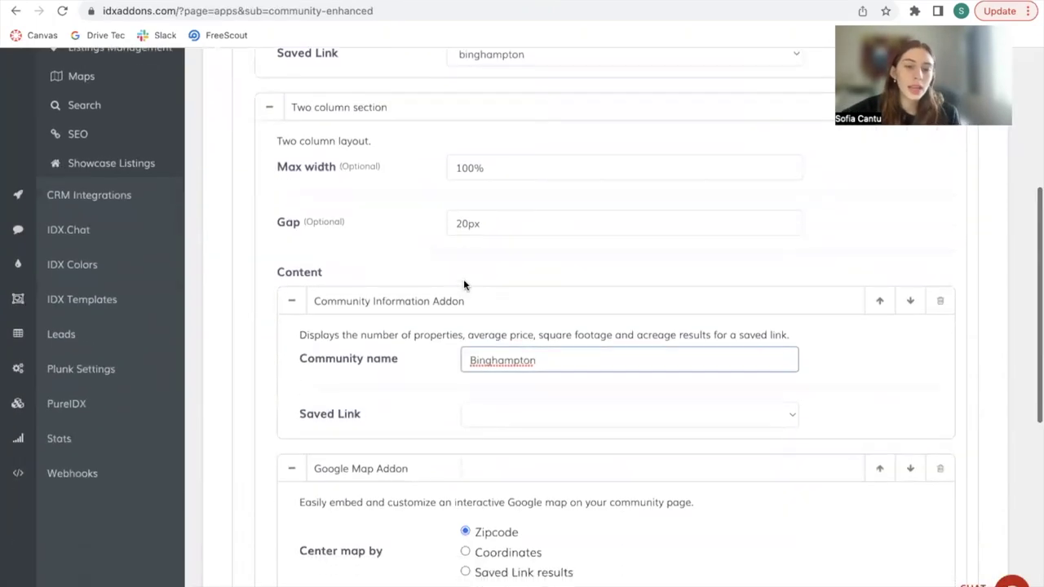
{"action": "left_click", "coordinate": [554, 412]}
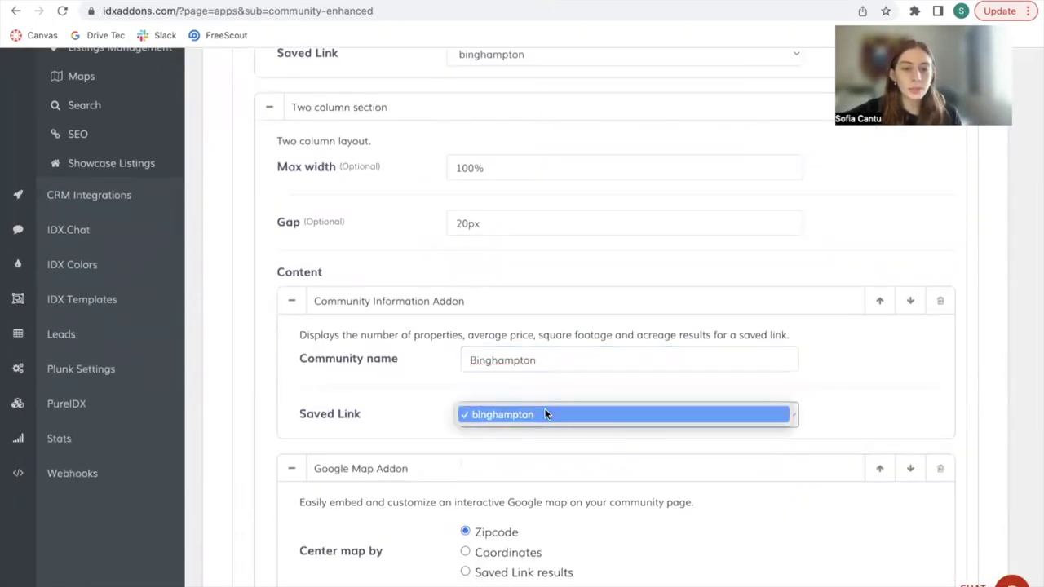
{"action": "left_click", "coordinate": [544, 413]}
Step: Centre the Google Map Addon on Saved Link results using the binghampton saved link
{"action": "left_click", "coordinate": [553, 488]}
{"action": "scroll", "coordinate": [553, 489], "scroll_direction": "down", "scroll_amount": 2}
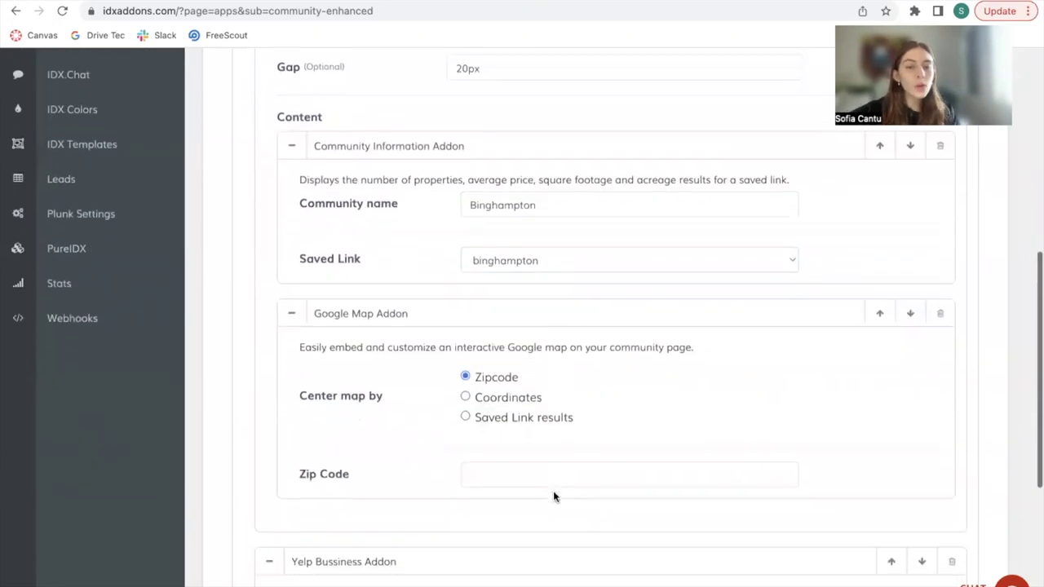
{"action": "left_click", "coordinate": [517, 468]}
{"action": "left_click", "coordinate": [519, 397]}
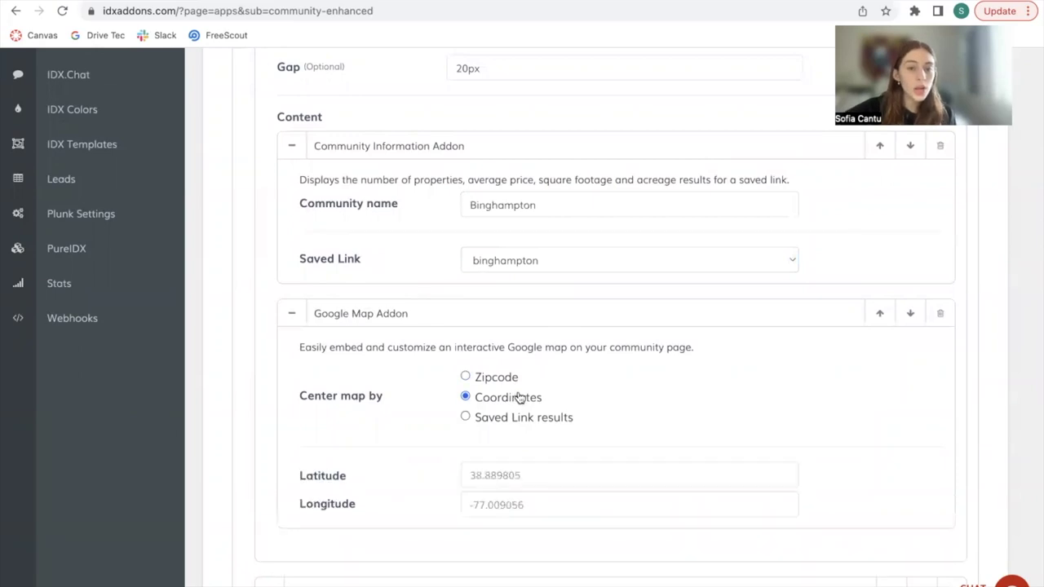
{"action": "left_click", "coordinate": [517, 417]}
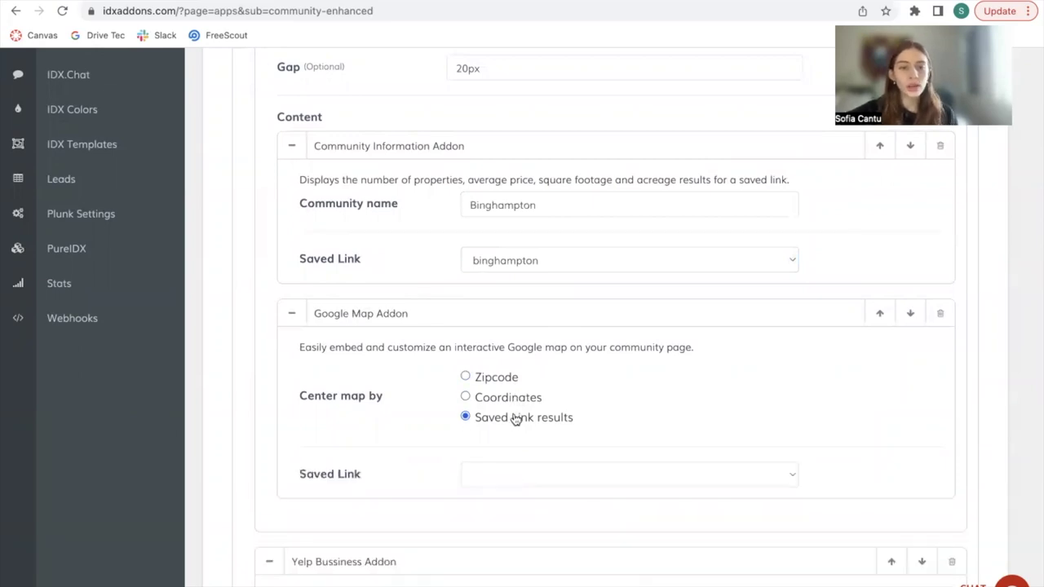
{"action": "left_click", "coordinate": [512, 475]}
{"action": "left_click", "coordinate": [510, 476]}
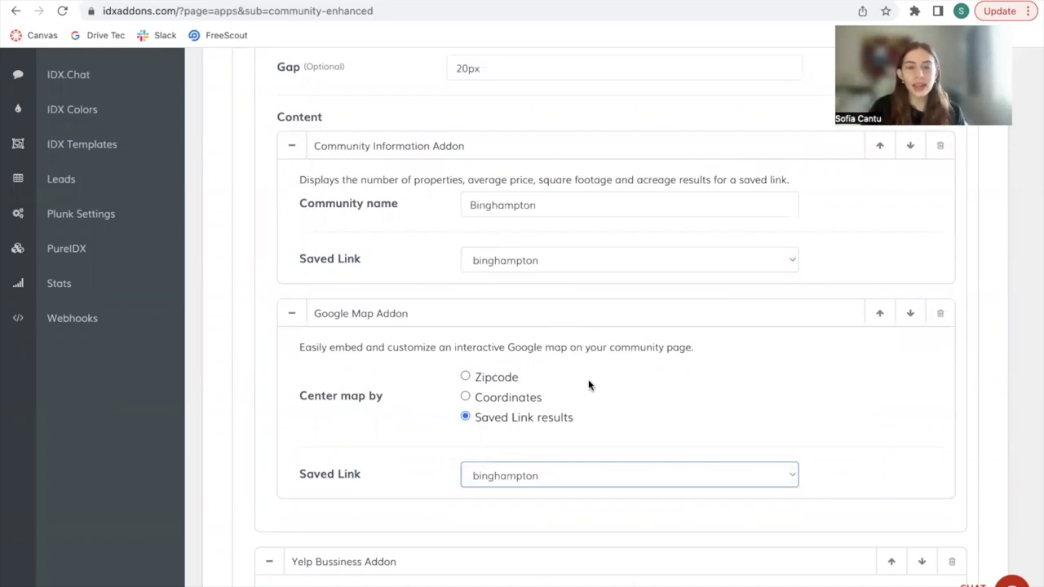
Step: Make the Yelp addon search by Saved Link results with binghampton
{"action": "scroll", "coordinate": [588, 380], "scroll_direction": "down", "scroll_amount": 2}
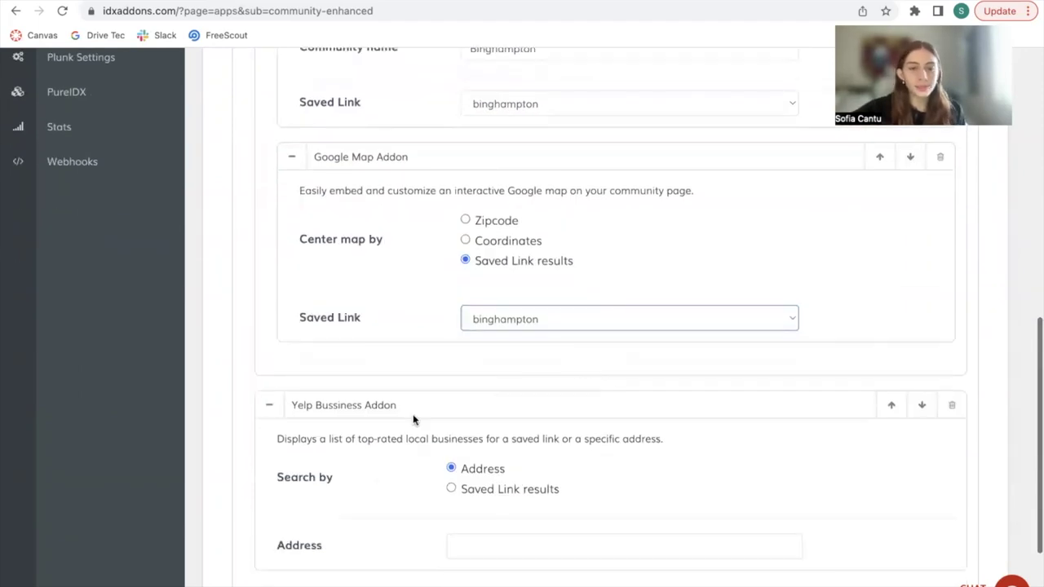
{"action": "scroll", "coordinate": [415, 419], "scroll_direction": "down", "scroll_amount": 1}
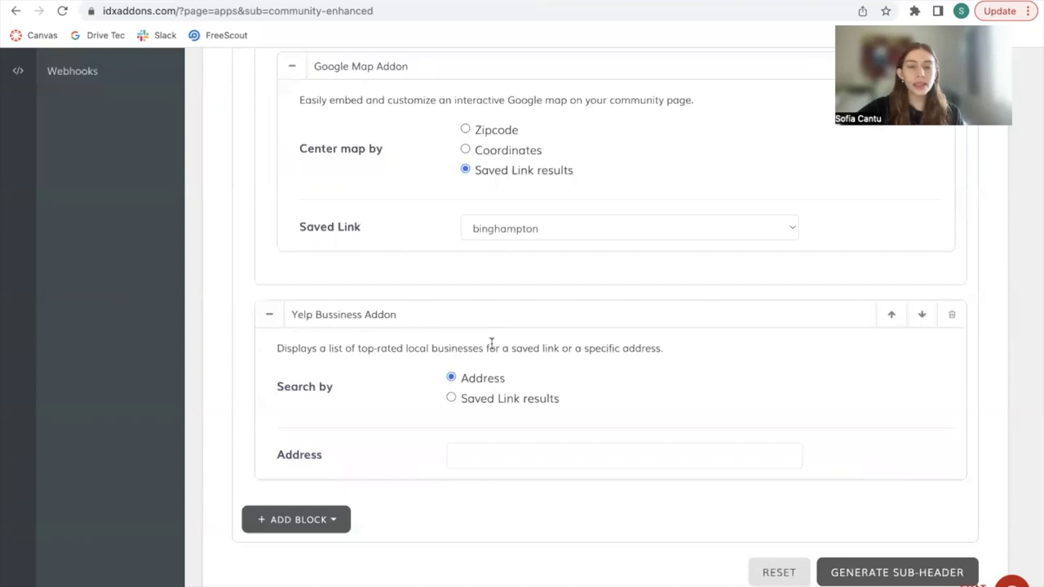
{"action": "left_click", "coordinate": [491, 454]}
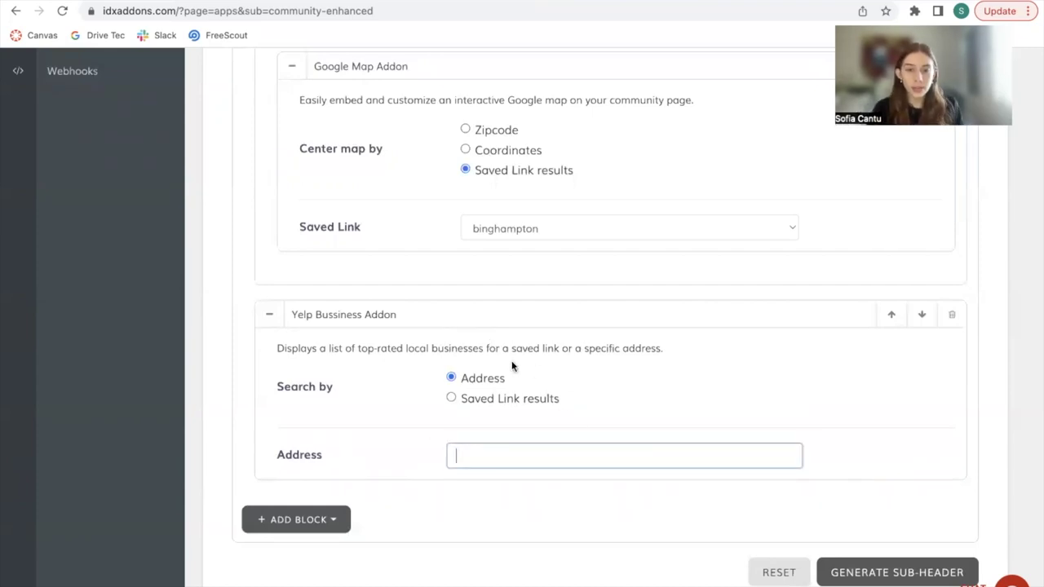
{"action": "left_click", "coordinate": [473, 399]}
{"action": "left_click", "coordinate": [508, 448]}
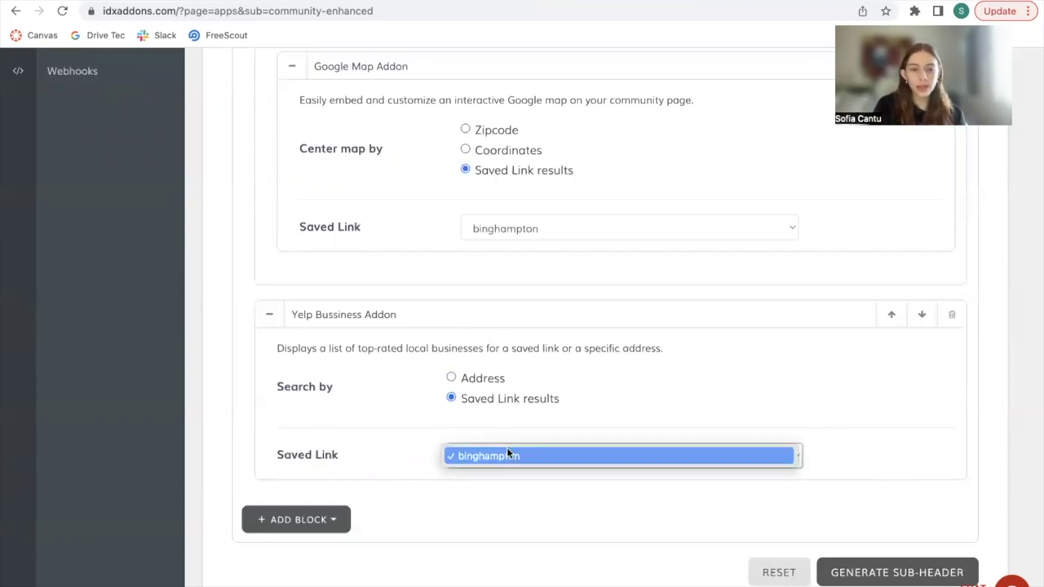
{"action": "left_click", "coordinate": [507, 456]}
Step: Generate the sub-header code and copy it to the clipboard
{"action": "scroll", "coordinate": [753, 381], "scroll_direction": "down", "scroll_amount": 1}
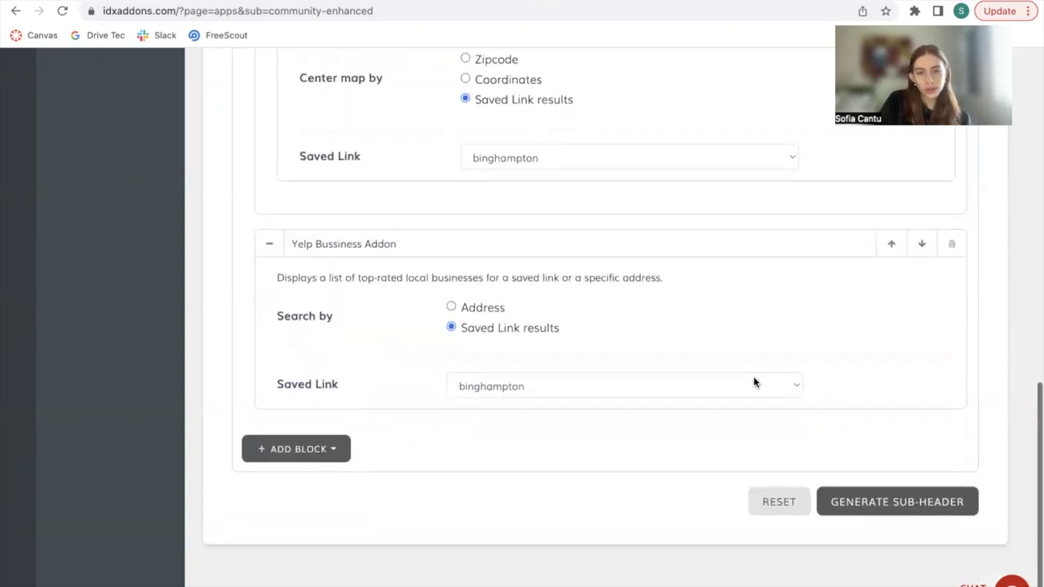
{"action": "left_click", "coordinate": [889, 506]}
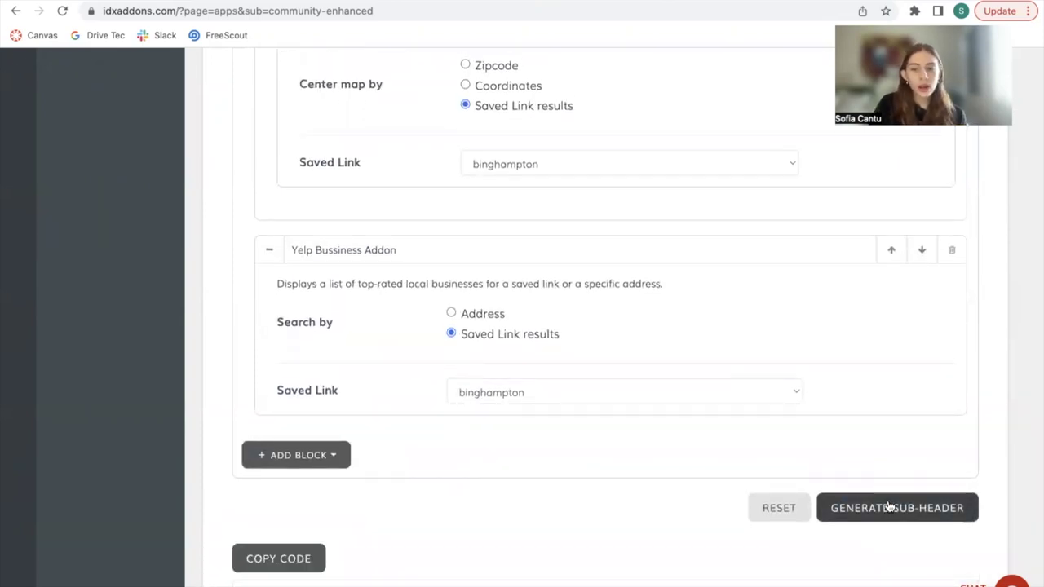
{"action": "scroll", "coordinate": [652, 456], "scroll_direction": "down", "scroll_amount": 2}
{"action": "left_click", "coordinate": [300, 414]}
{"action": "left_click", "coordinate": [231, 22]}
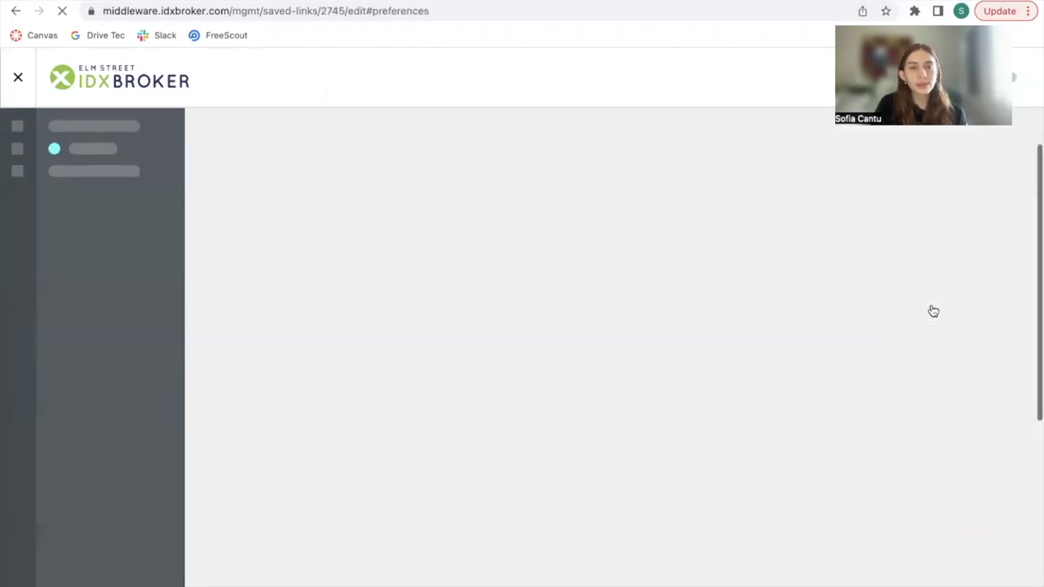
Step: Paste the IDXAddons code into the binghamton saved link's plain-HTML Sub-header and save changes
{"action": "scroll", "coordinate": [575, 439], "scroll_direction": "down", "scroll_amount": 10}
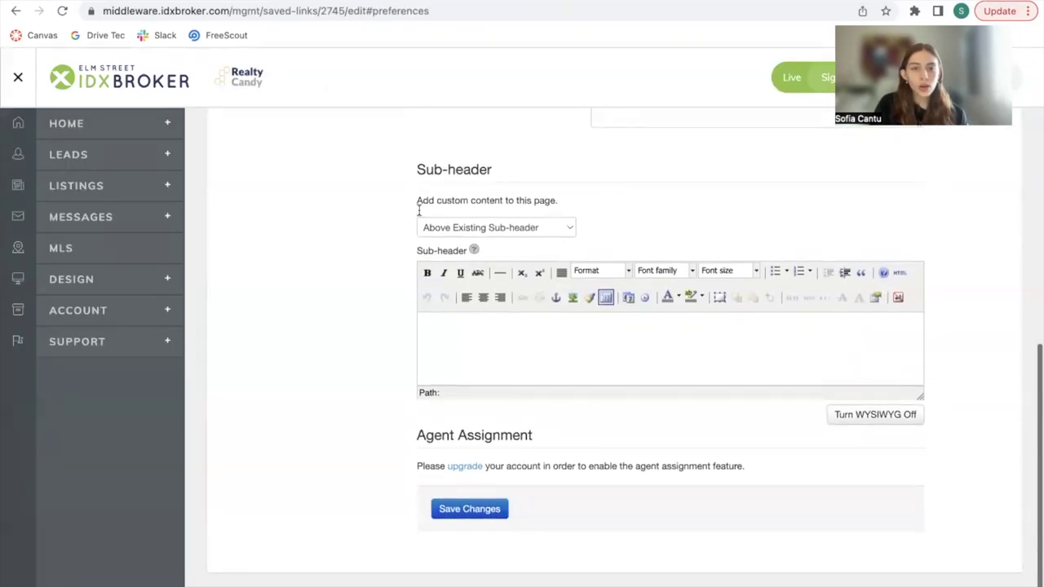
{"action": "left_click", "coordinate": [515, 349]}
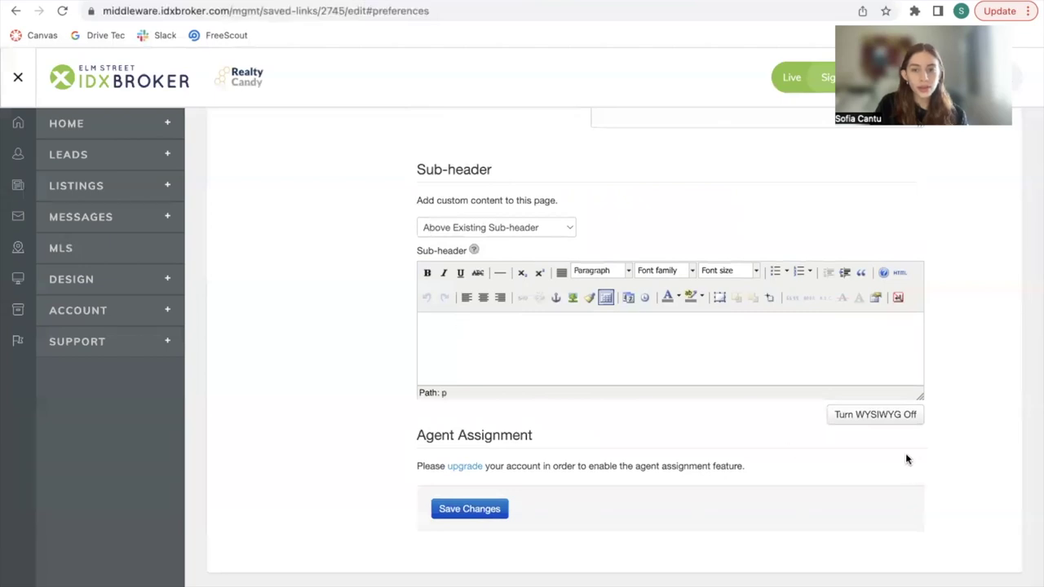
{"action": "left_click", "coordinate": [876, 416]}
{"action": "left_click", "coordinate": [681, 297]}
{"action": "key", "text": "ctrl+v"}
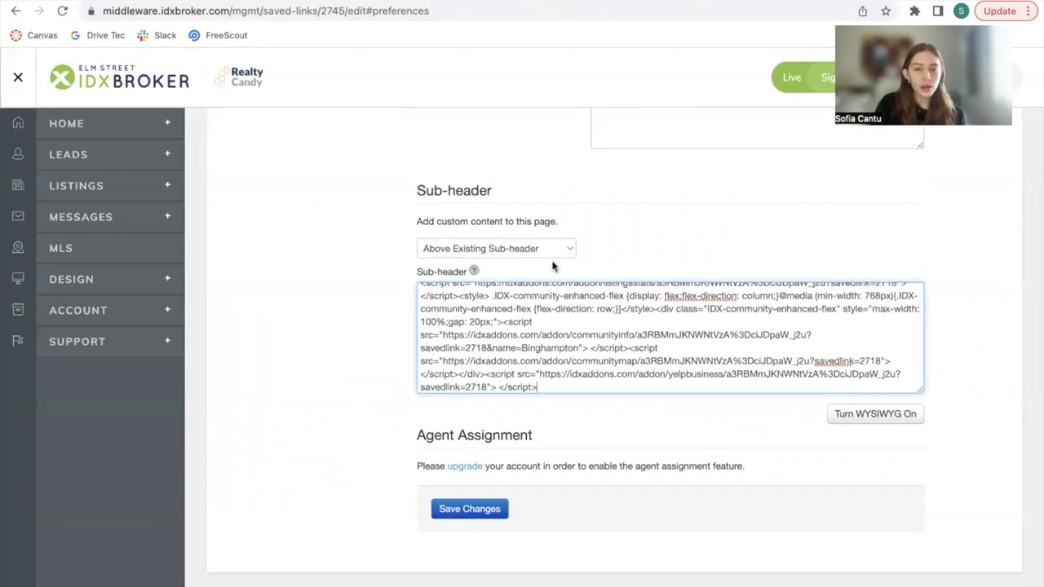
{"action": "left_click", "coordinate": [485, 509]}
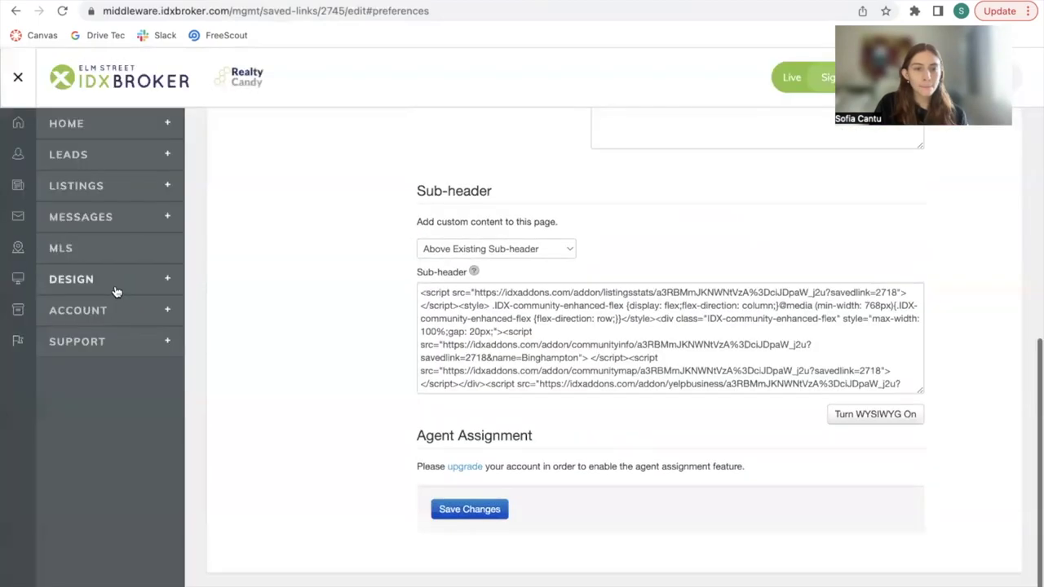
{"action": "left_click", "coordinate": [115, 292]}
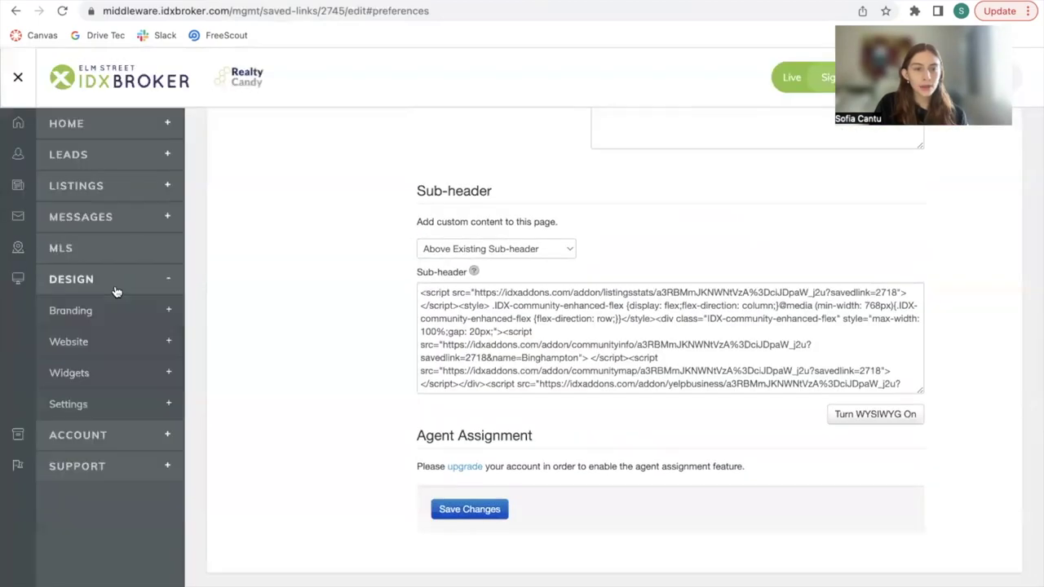
{"action": "left_click", "coordinate": [81, 345]}
{"action": "left_click", "coordinate": [106, 529]}
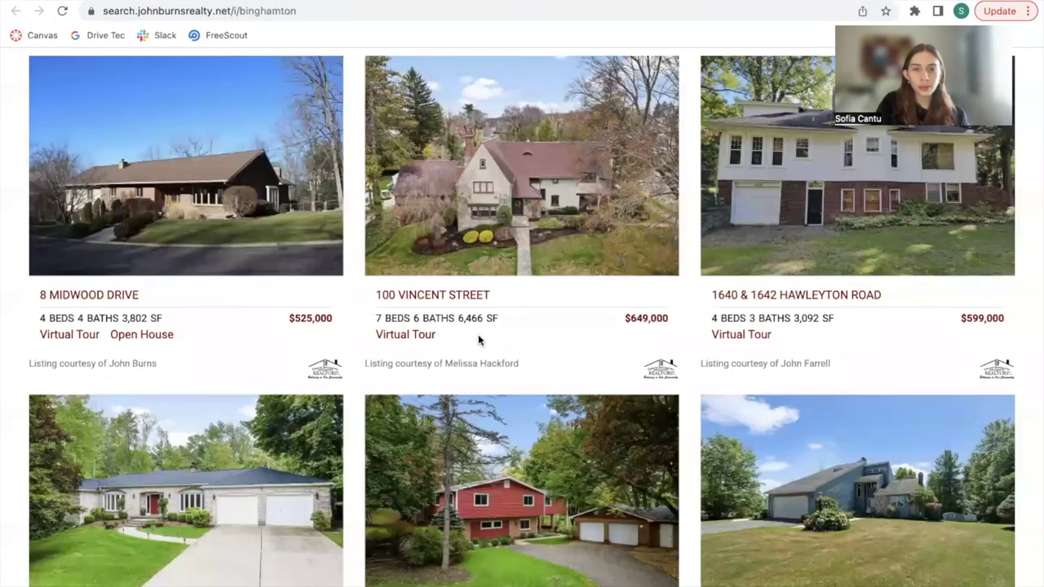
{"action": "scroll", "coordinate": [482, 347], "scroll_direction": "up", "scroll_amount": 5}
{"action": "left_click", "coordinate": [272, 13]}
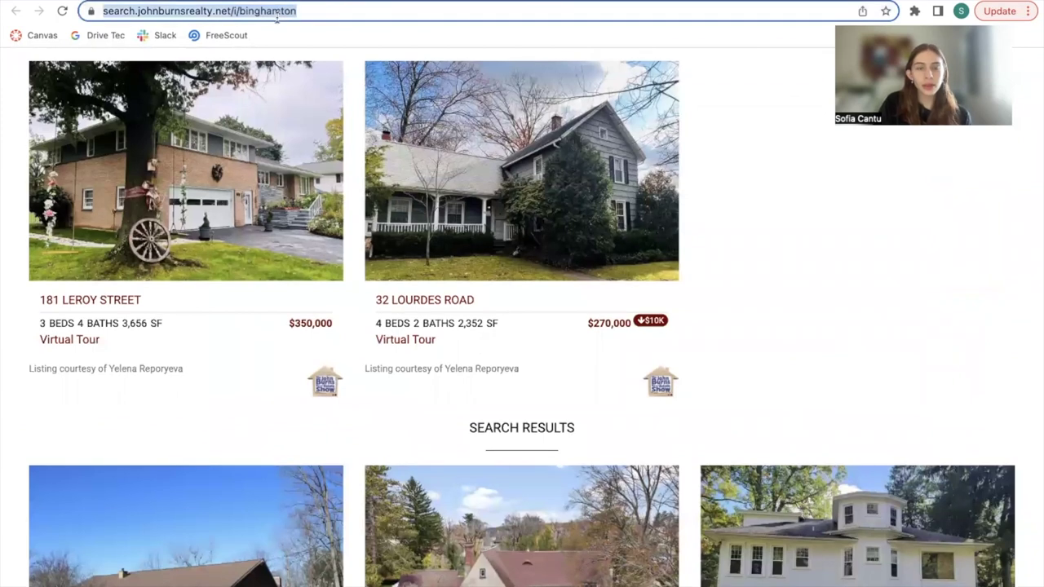
{"action": "key", "text": "Return"}
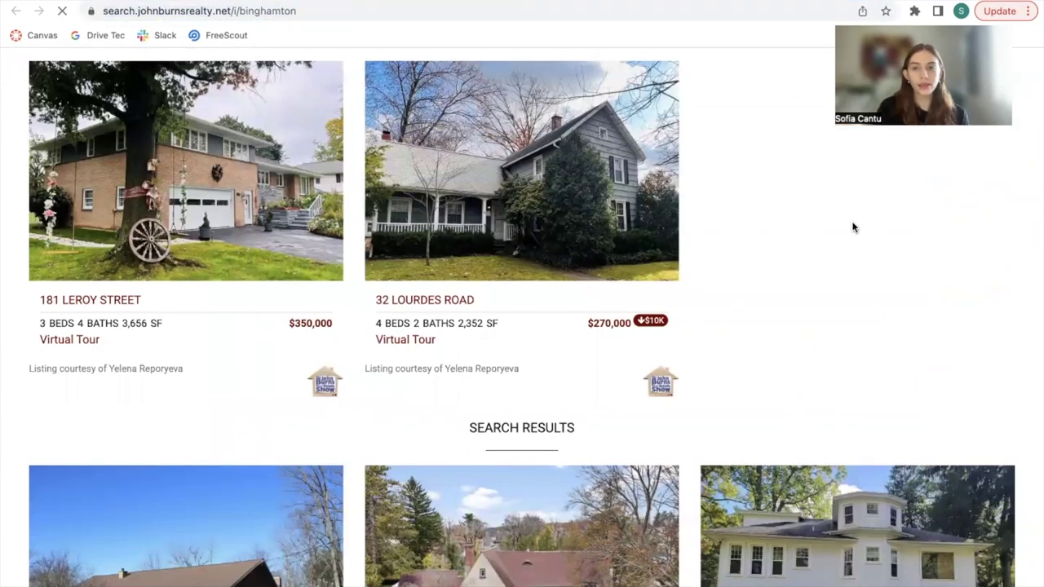
{"action": "scroll", "coordinate": [854, 226], "scroll_direction": "up", "scroll_amount": 3}
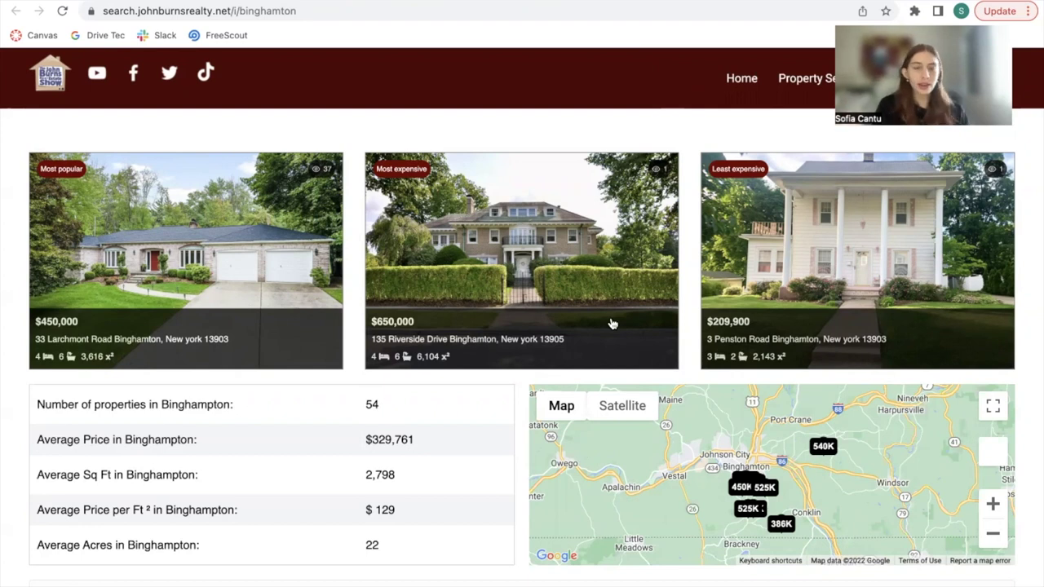
{"action": "scroll", "coordinate": [408, 445], "scroll_direction": "down", "scroll_amount": 2}
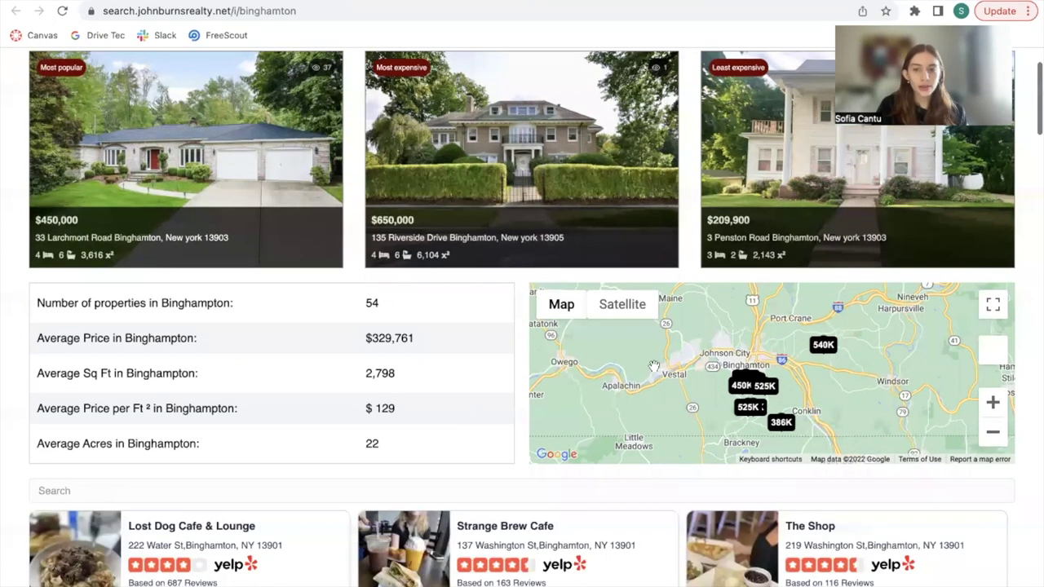
{"action": "left_click", "coordinate": [772, 385]}
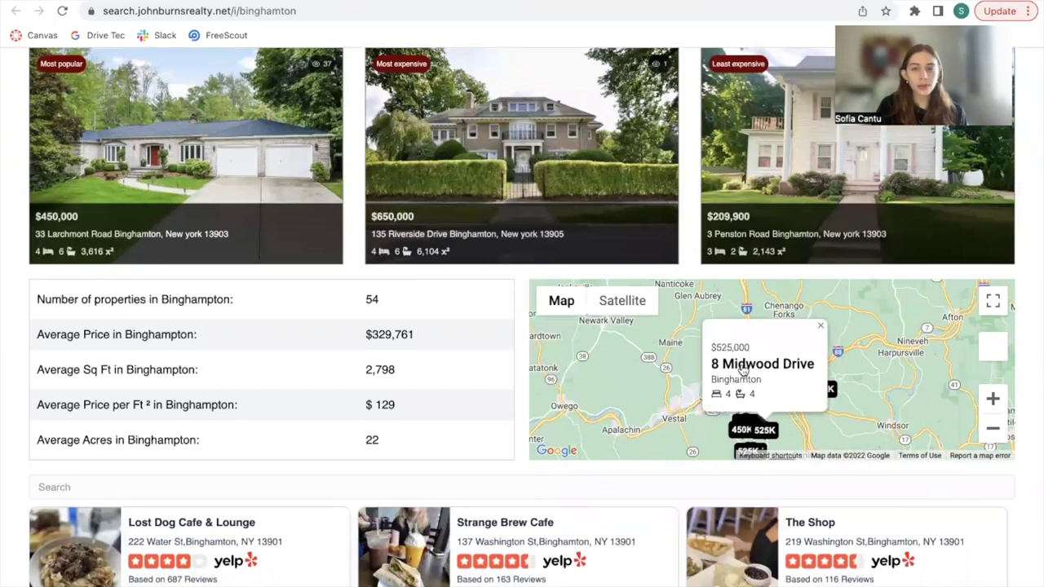
{"action": "left_click", "coordinate": [742, 367]}
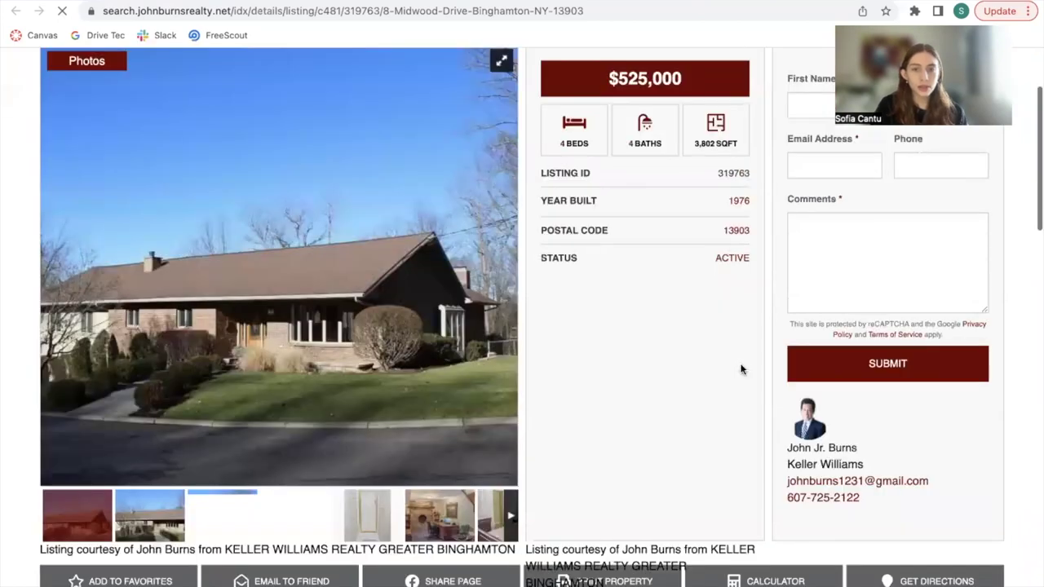
{"action": "key", "text": "ctrl+w"}
{"action": "scroll", "coordinate": [655, 261], "scroll_direction": "down", "scroll_amount": 4}
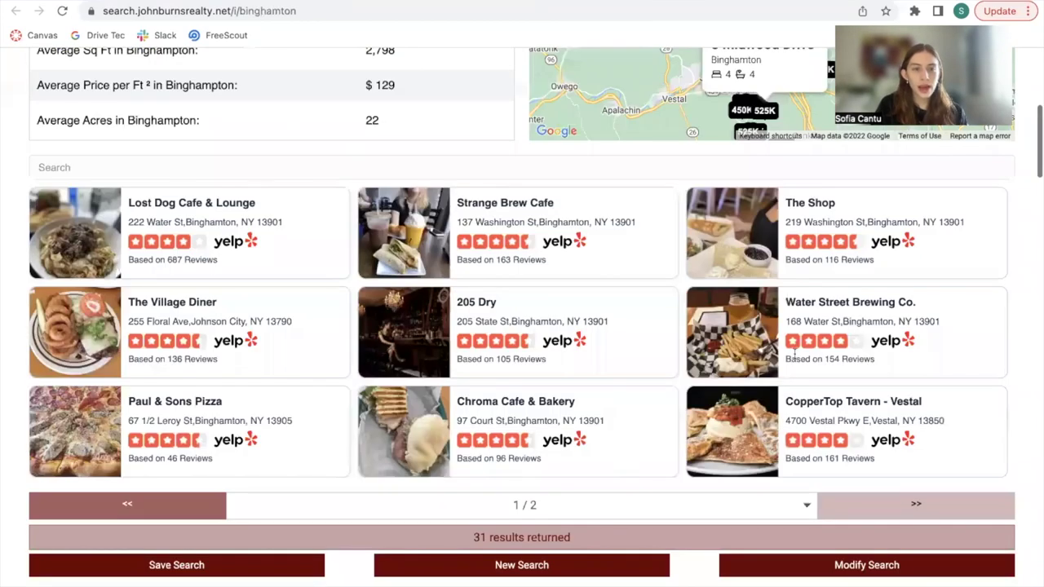
{"action": "scroll", "coordinate": [795, 354], "scroll_direction": "down", "scroll_amount": 3}
{"action": "scroll", "coordinate": [795, 356], "scroll_direction": "down", "scroll_amount": 5}
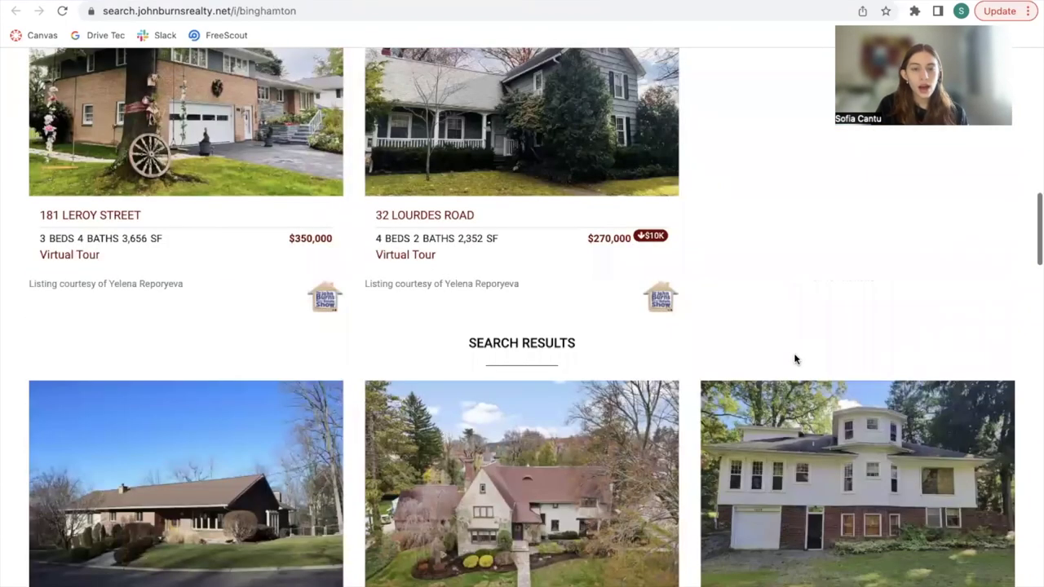
{"action": "scroll", "coordinate": [970, 444], "scroll_direction": "down", "scroll_amount": 7}
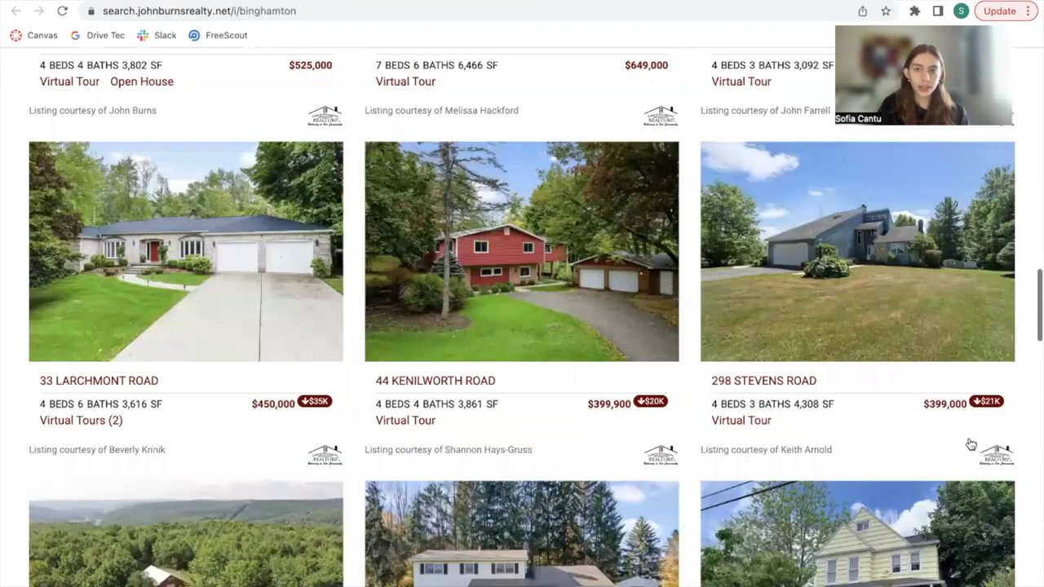
{"action": "scroll", "coordinate": [970, 443], "scroll_direction": "down", "scroll_amount": 8}
{"action": "scroll", "coordinate": [971, 444], "scroll_direction": "up", "scroll_amount": 20}
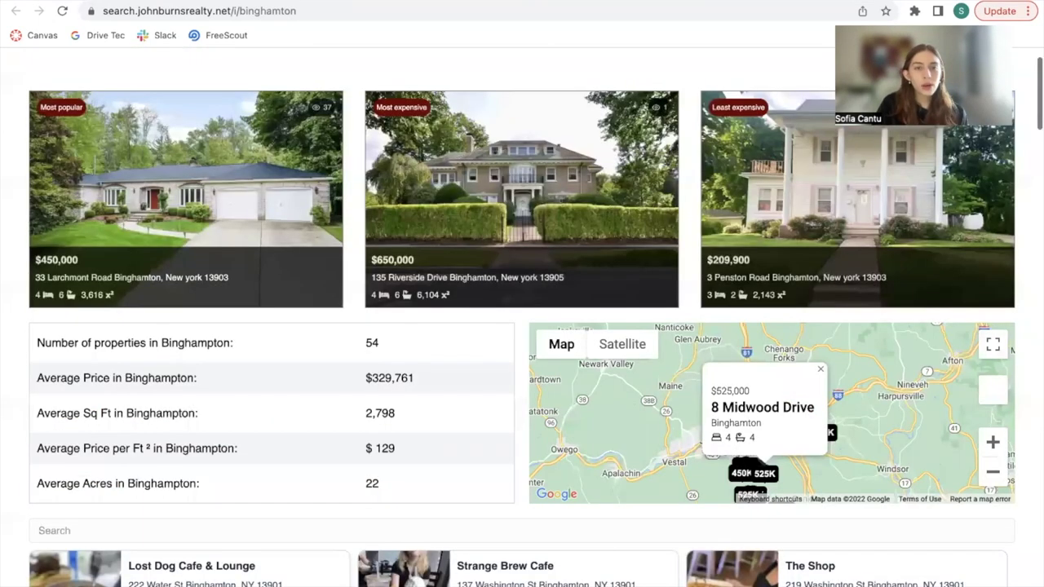
Step: Move the Yelp Business block above the two-column section and set it to binghampton saved link results
{"action": "key", "text": "ctrl+Tab"}
{"action": "scroll", "coordinate": [463, 263], "scroll_direction": "up", "scroll_amount": 2}
{"action": "scroll", "coordinate": [463, 262], "scroll_direction": "down", "scroll_amount": 3}
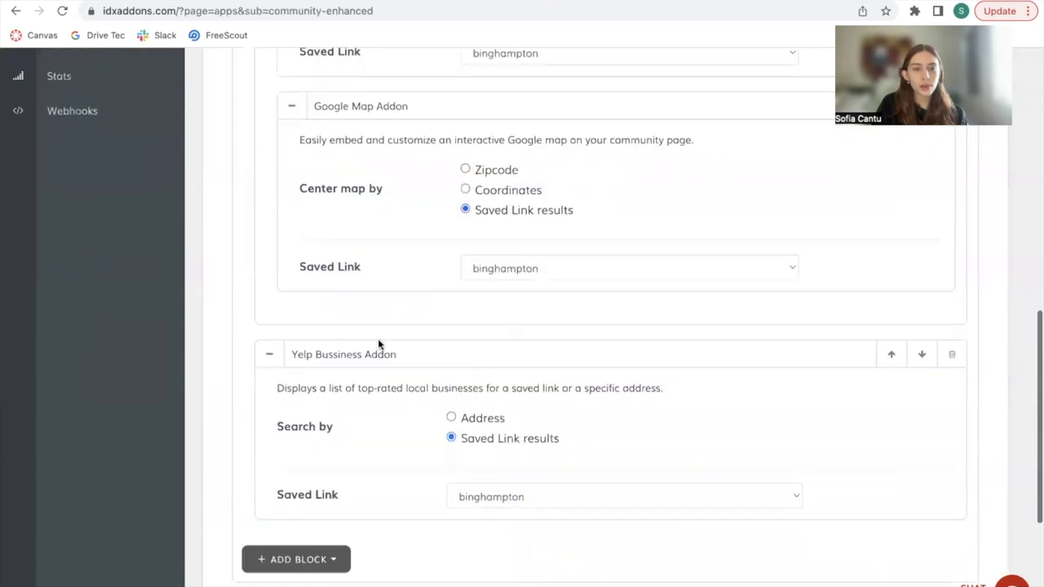
{"action": "left_click", "coordinate": [890, 356]}
{"action": "scroll", "coordinate": [890, 359], "scroll_direction": "up", "scroll_amount": 5}
{"action": "scroll", "coordinate": [889, 350], "scroll_direction": "up", "scroll_amount": 2}
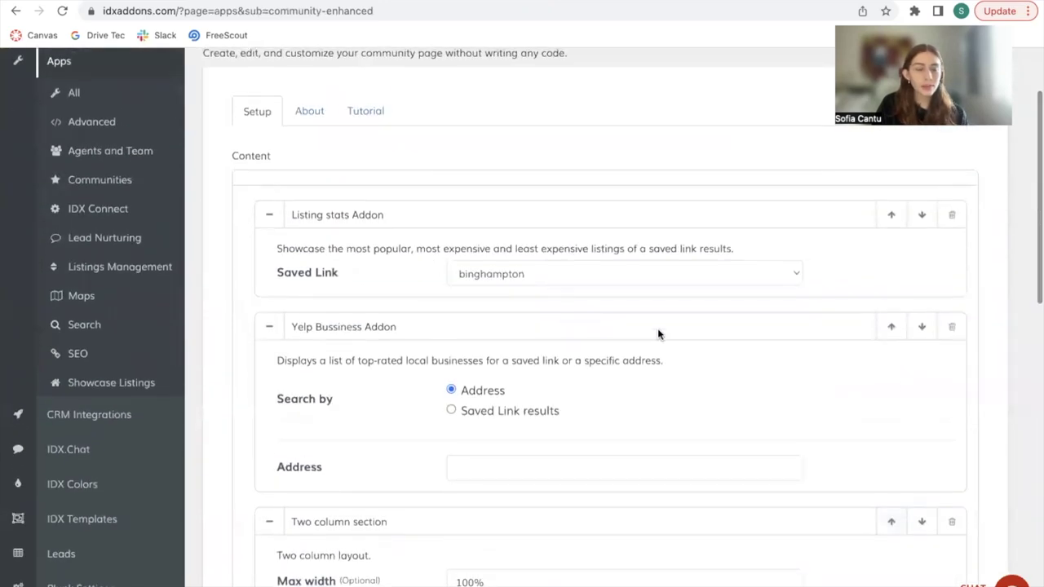
{"action": "left_click", "coordinate": [451, 320]}
{"action": "left_click", "coordinate": [478, 377]}
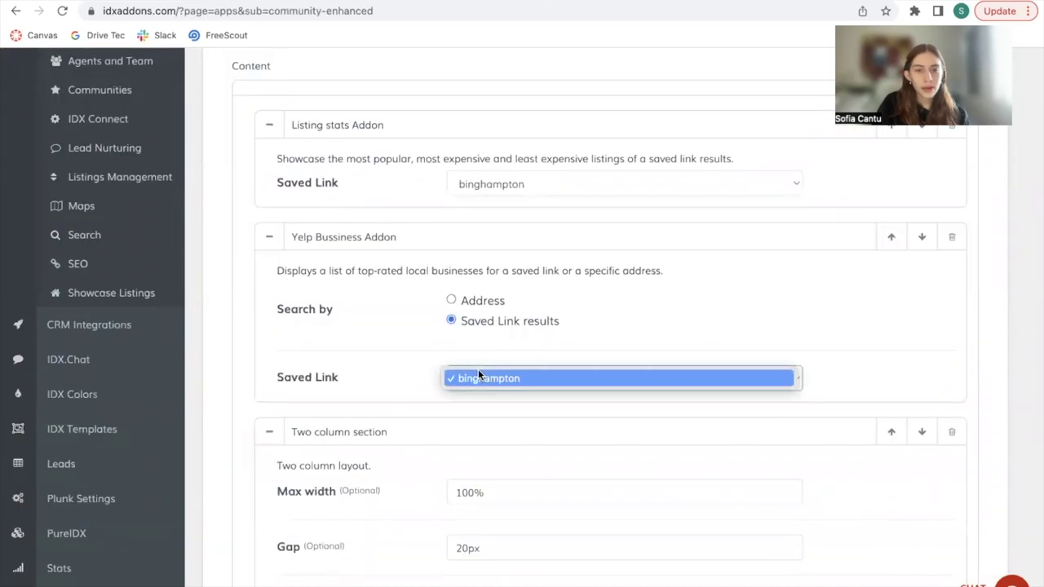
{"action": "left_click", "coordinate": [480, 377]}
Step: Set the Community Information name to Binghamton with the binghampton saved link
{"action": "scroll", "coordinate": [482, 379], "scroll_direction": "down", "scroll_amount": 4}
{"action": "left_click", "coordinate": [504, 392]}
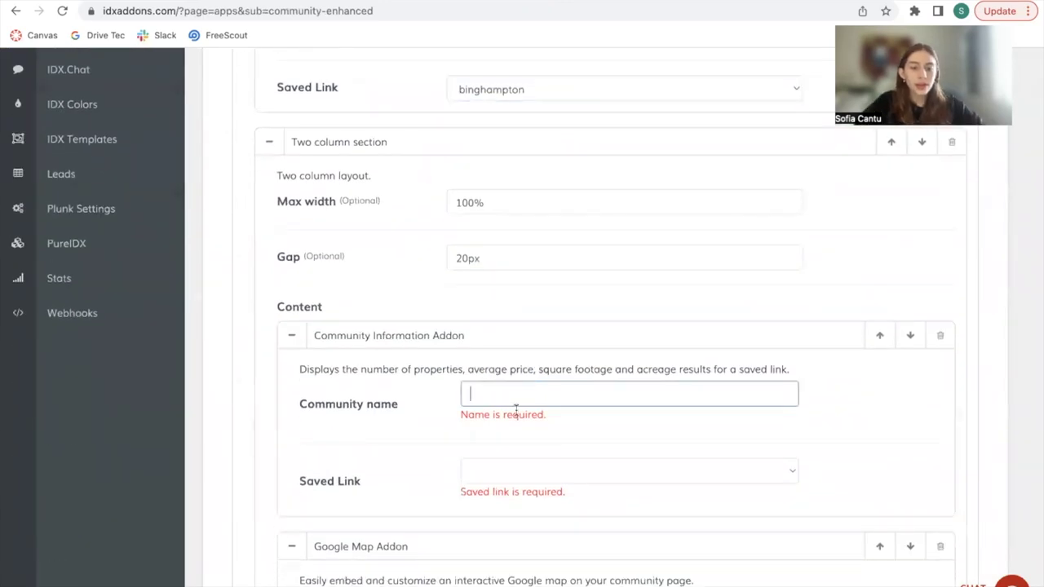
{"action": "type", "text": "Binghamptyo"}
{"action": "key", "text": "BackSpace"}
{"action": "key", "text": "BackSpace"}
{"action": "key", "text": "BackSpace"}
{"action": "key", "text": "BackSpace"}
{"action": "type", "text": "ton"}
{"action": "scroll", "coordinate": [514, 245], "scroll_direction": "down", "scroll_amount": 3}
{"action": "left_click", "coordinate": [521, 330]}
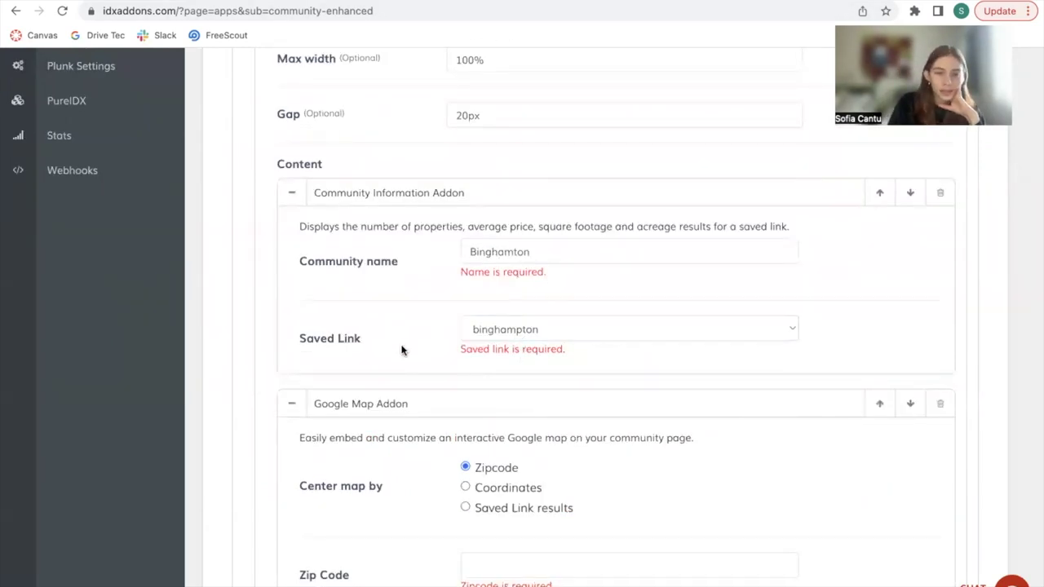
Step: Centre the map on Saved Link results using binghampton
{"action": "scroll", "coordinate": [440, 363], "scroll_direction": "down", "scroll_amount": 3}
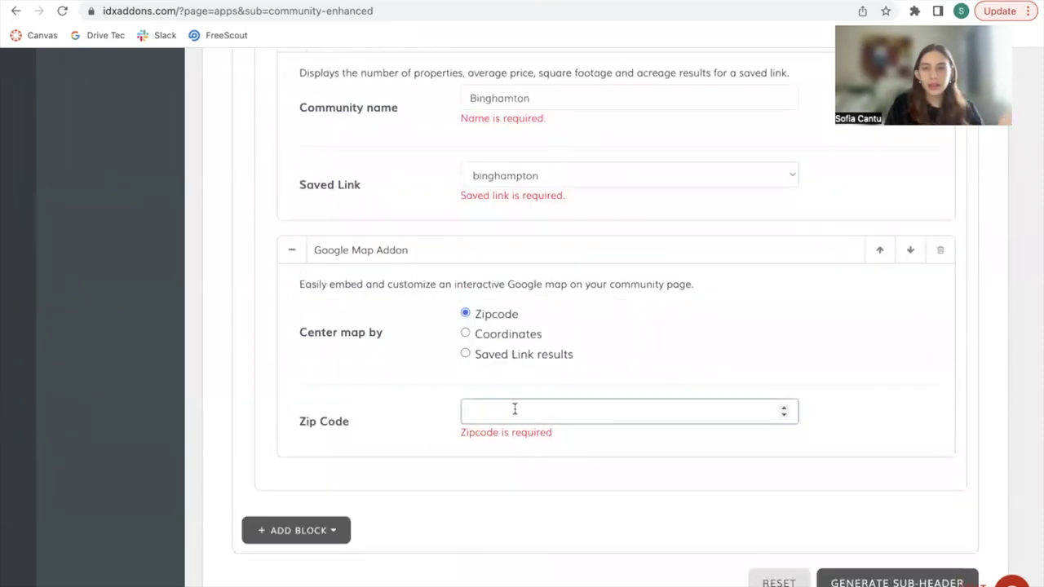
{"action": "left_click", "coordinate": [469, 357]}
{"action": "left_click", "coordinate": [491, 408]}
{"action": "left_click", "coordinate": [491, 410]}
Step: Regenerate and copy the sub-header code, then open the binghamton saved link for editing in IDX Broker
{"action": "scroll", "coordinate": [527, 451], "scroll_direction": "down", "scroll_amount": 3}
{"action": "left_click", "coordinate": [867, 357]}
{"action": "left_click", "coordinate": [269, 412]}
{"action": "key", "text": "ctrl+Tab"}
{"action": "left_click", "coordinate": [920, 305]}
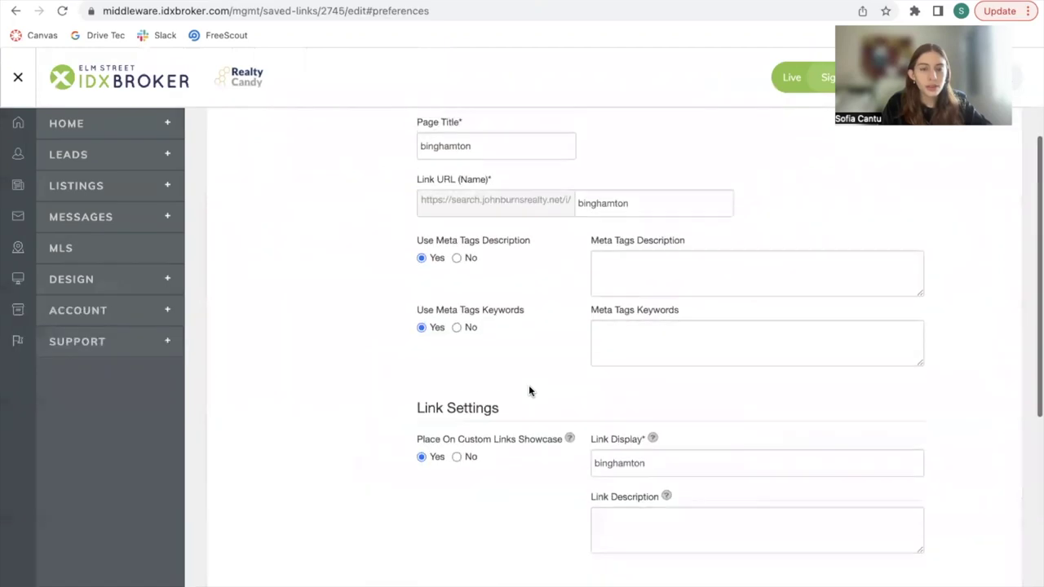
{"action": "scroll", "coordinate": [529, 385], "scroll_direction": "down", "scroll_amount": 10}
Step: Replace the sub-header with the new code that moves the Yelp script earlier, save, and reload Binghamton
{"action": "left_click", "coordinate": [557, 374]}
{"action": "key", "text": "ctrl+a"}
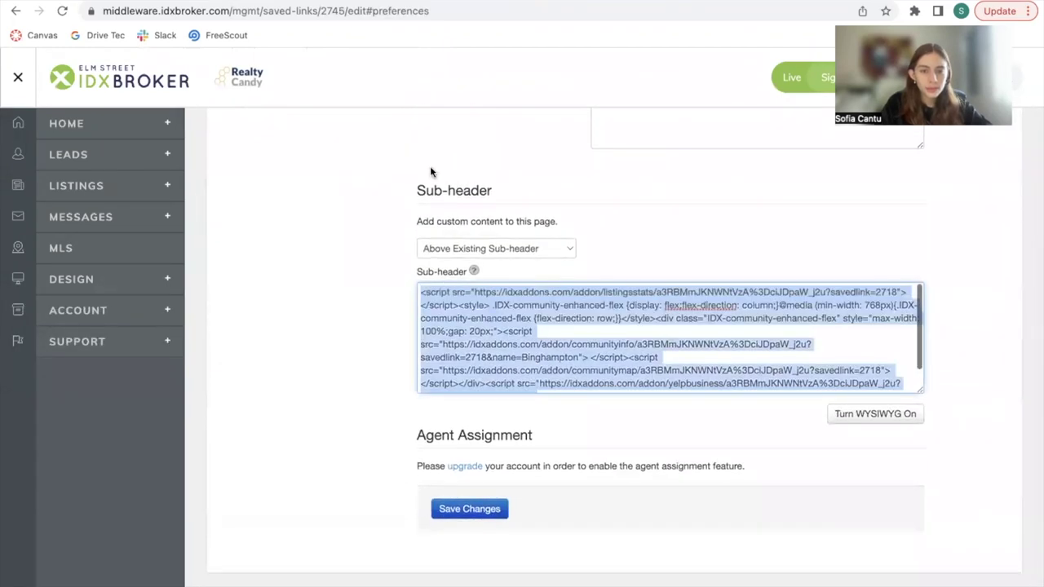
{"action": "key", "text": "ctrl+v"}
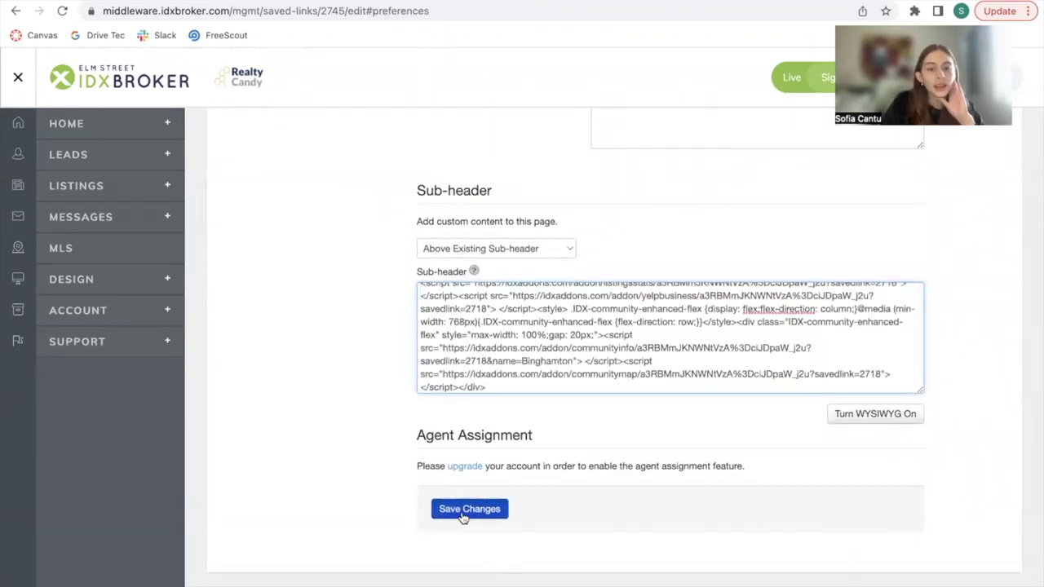
{"action": "left_click", "coordinate": [463, 514]}
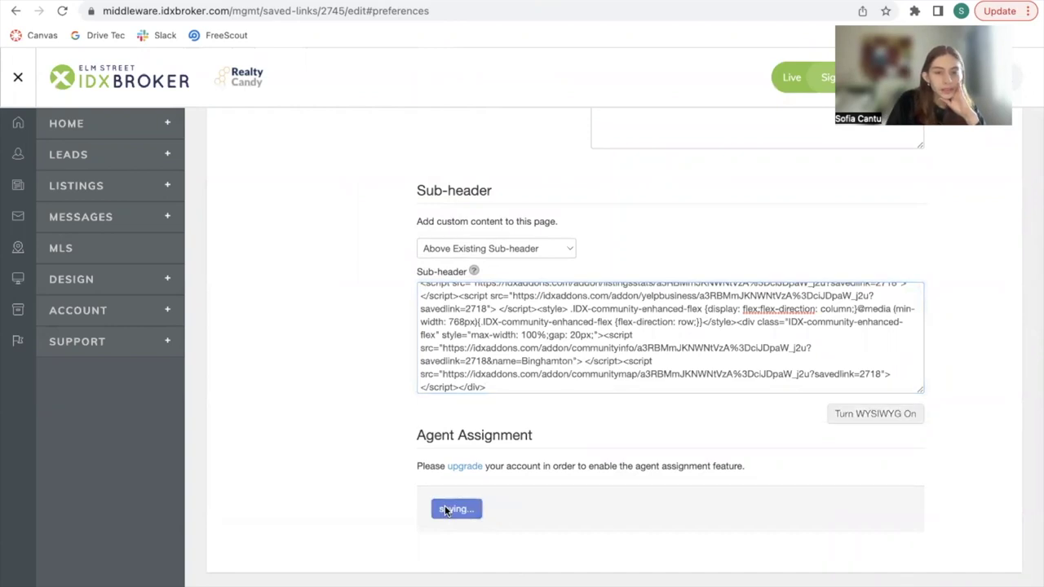
{"action": "left_click", "coordinate": [469, 2]}
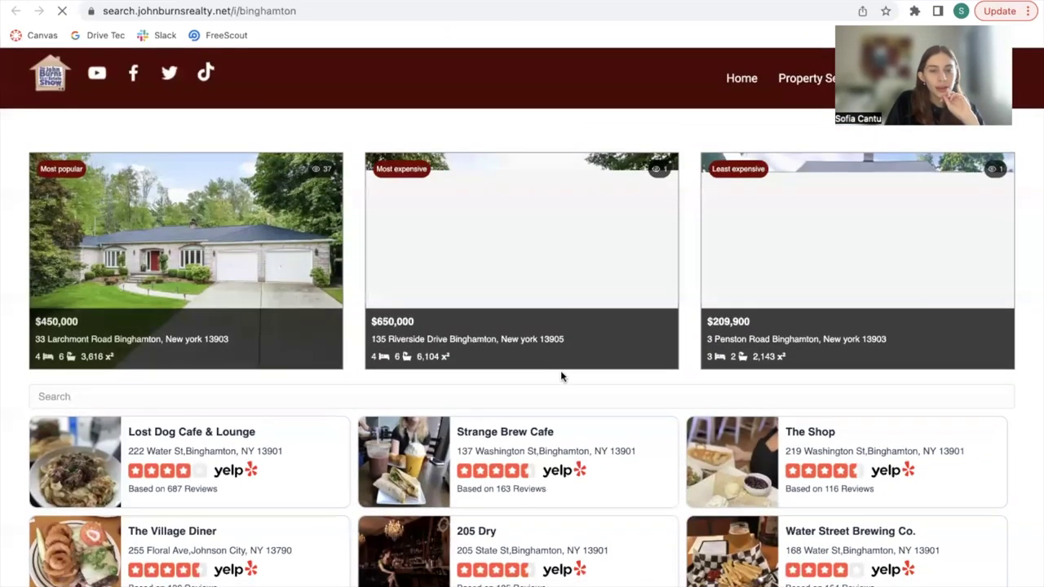
Step: Scroll the reloaded Binghamton page to confirm Yelp businesses follow the featured listings, before stats and map
{"action": "scroll", "coordinate": [560, 370], "scroll_direction": "down", "scroll_amount": 4}
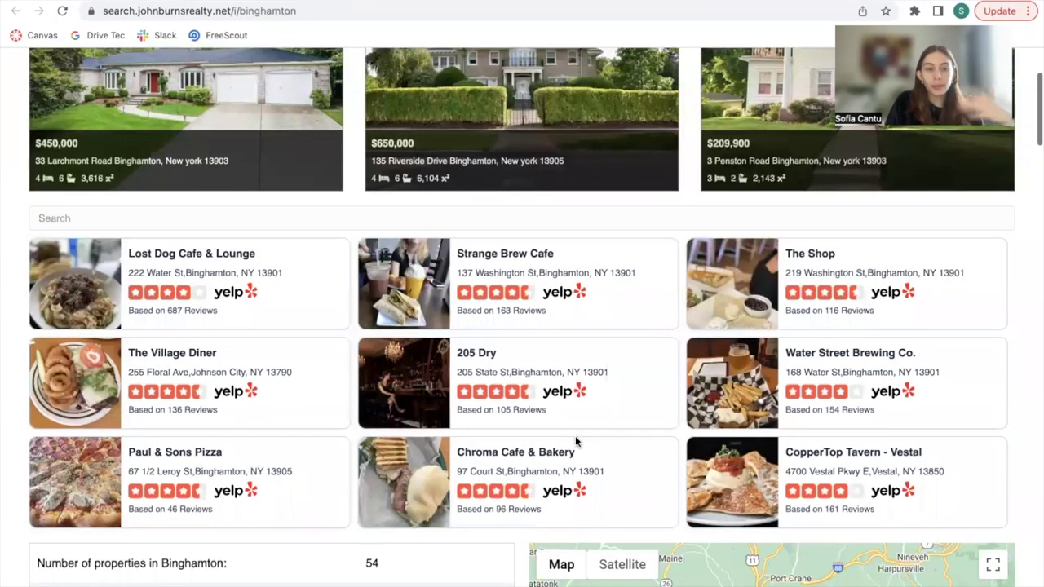
{"action": "scroll", "coordinate": [575, 436], "scroll_direction": "down", "scroll_amount": 3}
{"action": "scroll", "coordinate": [330, 392], "scroll_direction": "down", "scroll_amount": 3}
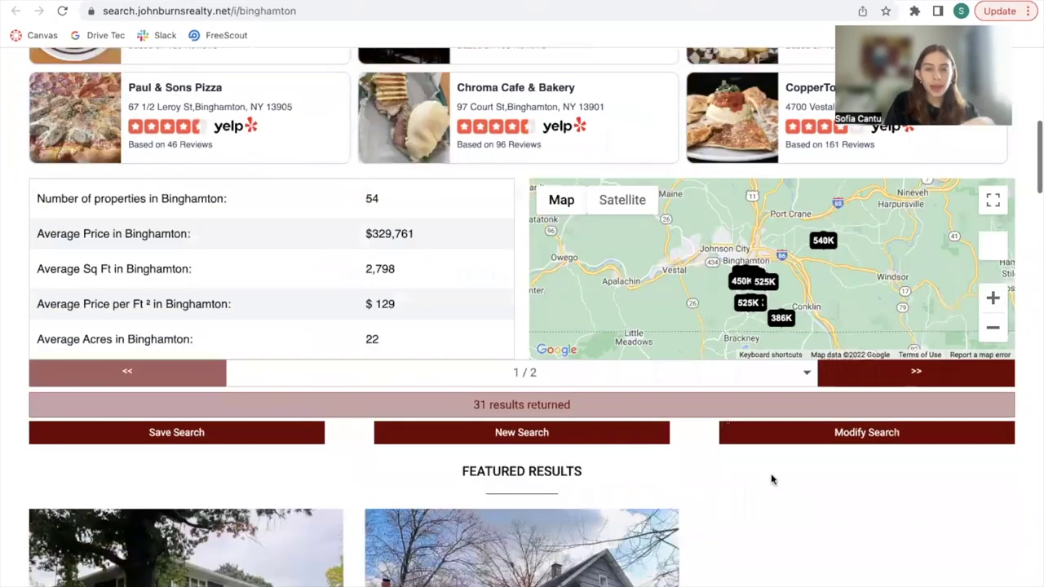
{"action": "scroll", "coordinate": [771, 477], "scroll_direction": "down", "scroll_amount": 3}
{"action": "scroll", "coordinate": [770, 473], "scroll_direction": "down", "scroll_amount": 5}
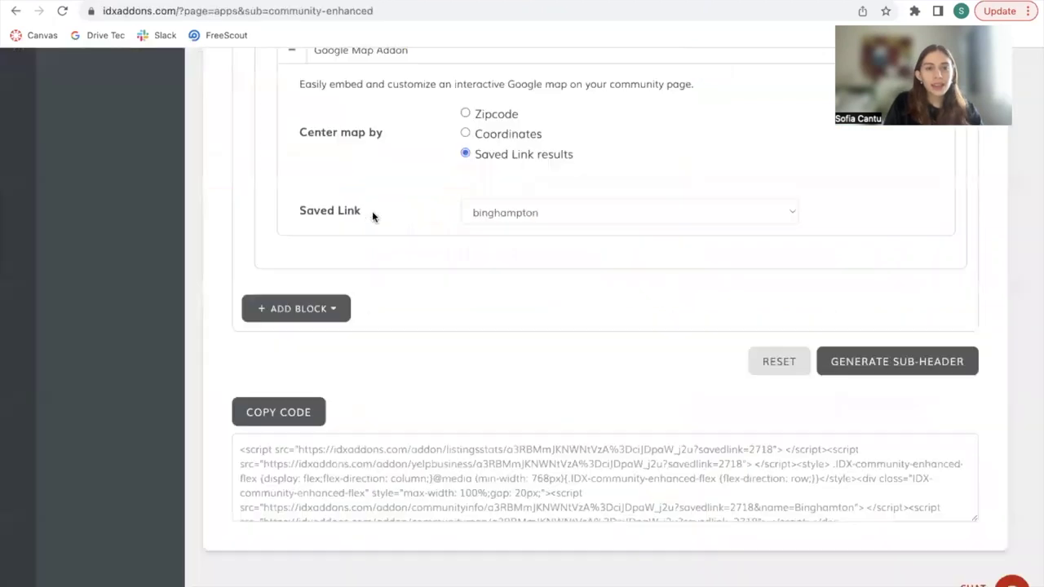
{"action": "scroll", "coordinate": [372, 214], "scroll_direction": "up", "scroll_amount": 15}
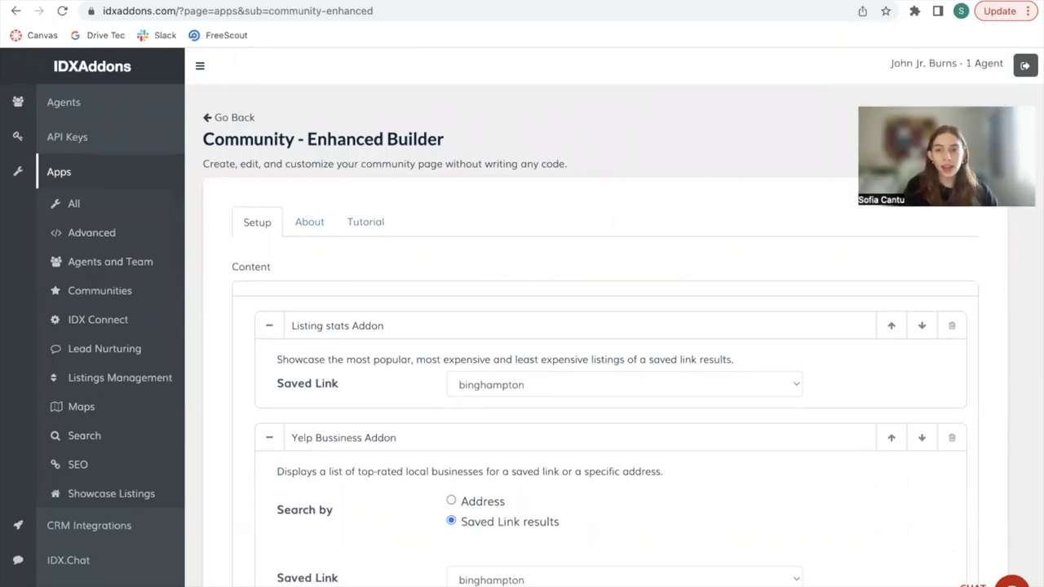
Step: Open realtycandy.com/free in a new tab, then discard the prefilled developer-request email without saving
{"action": "key", "text": "ctrl+t"}
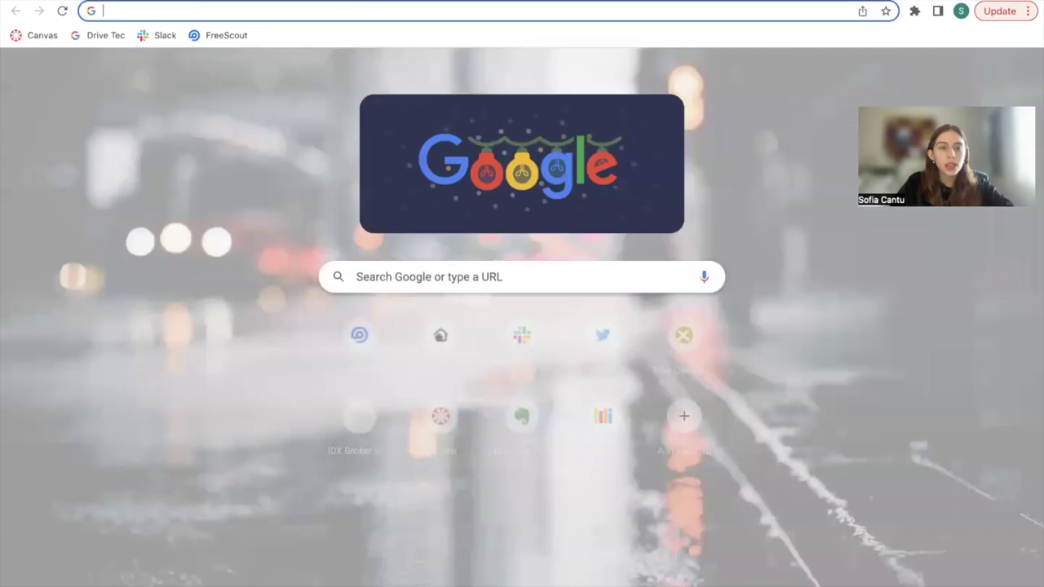
{"action": "type", "text": "realty"}
{"action": "left_click", "coordinate": [261, 115]}
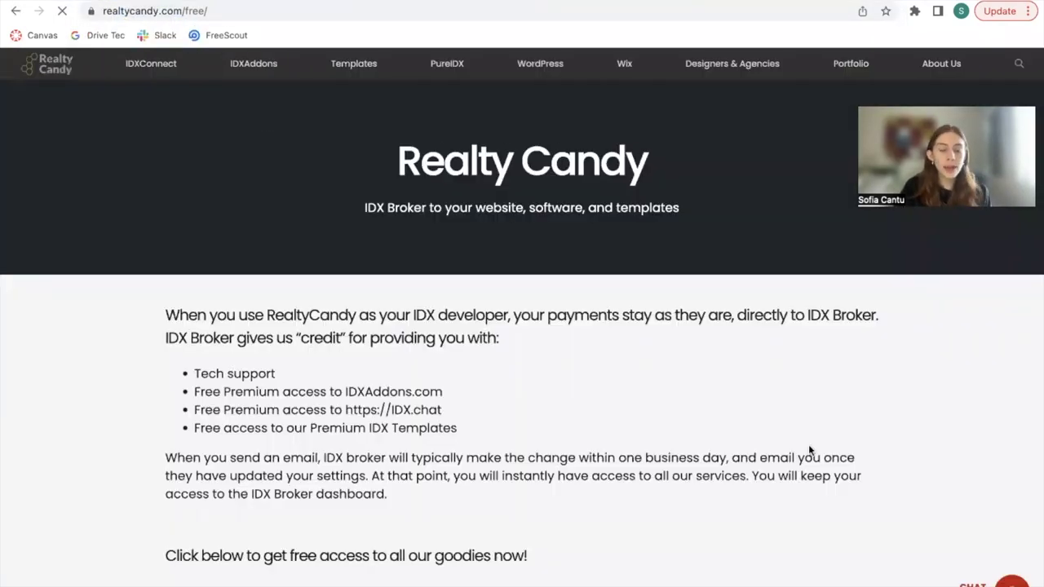
{"action": "scroll", "coordinate": [809, 445], "scroll_direction": "down", "scroll_amount": 3}
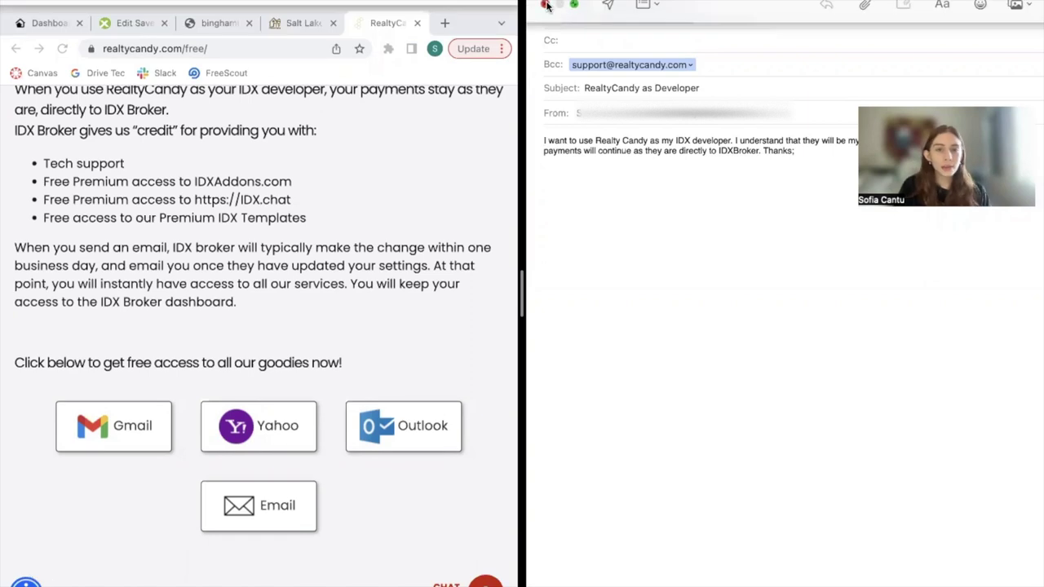
{"action": "left_click", "coordinate": [547, 6]}
{"action": "left_click", "coordinate": [794, 351]}
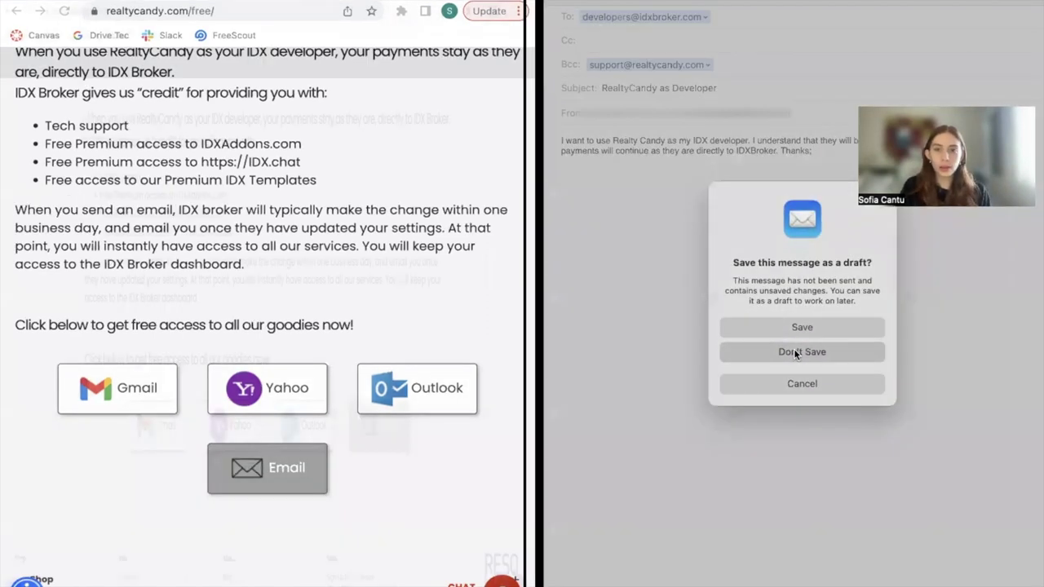